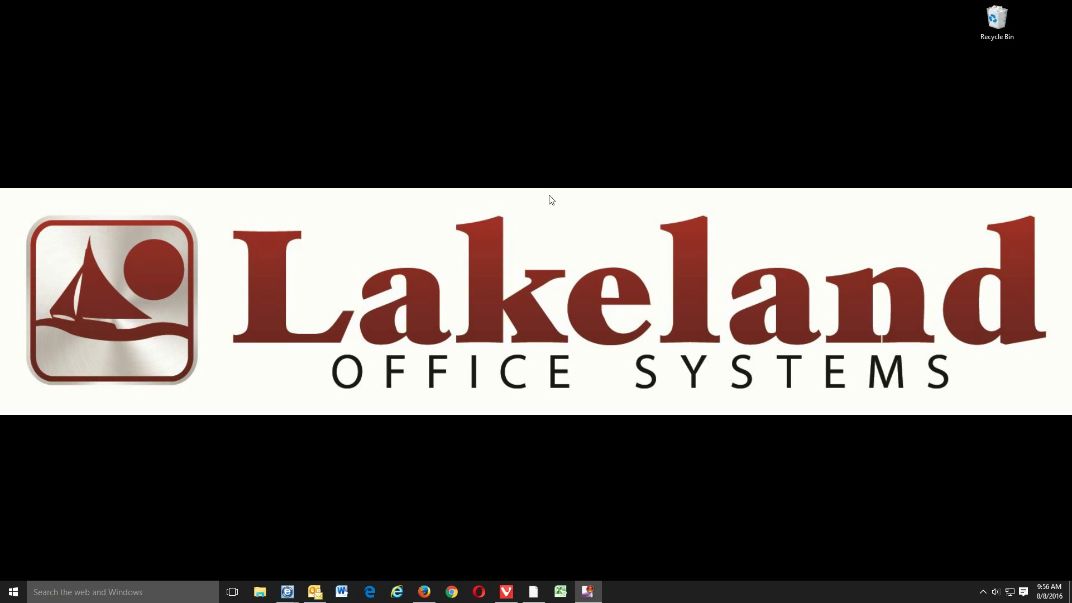
# Add a new folder named 'Scans' to the desktop through the New > Folder menu.
pyautogui.rightClick(451, 131)
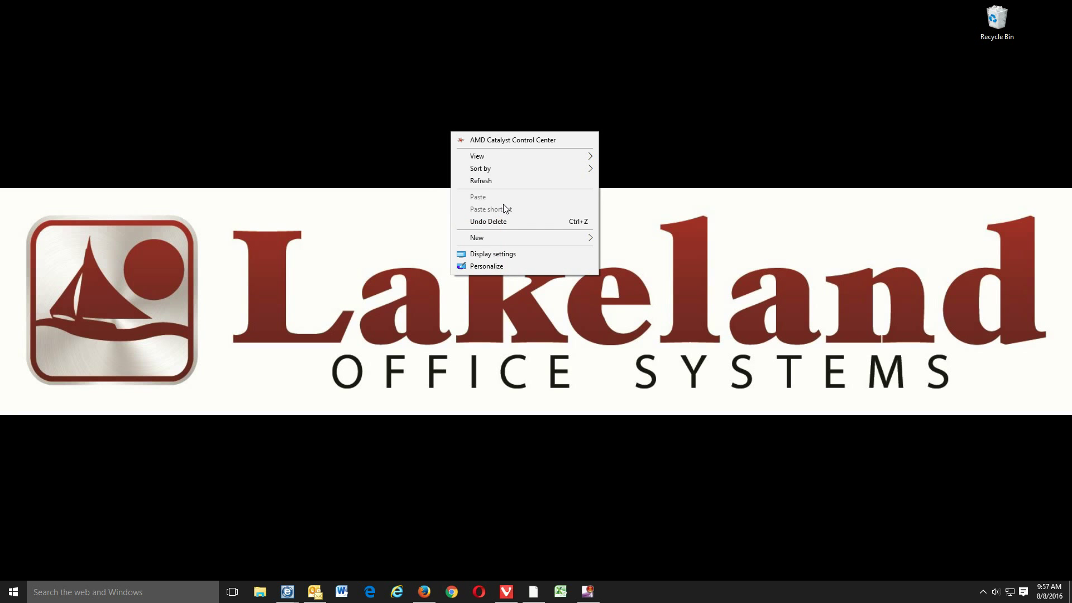
pyautogui.moveTo(487, 237)
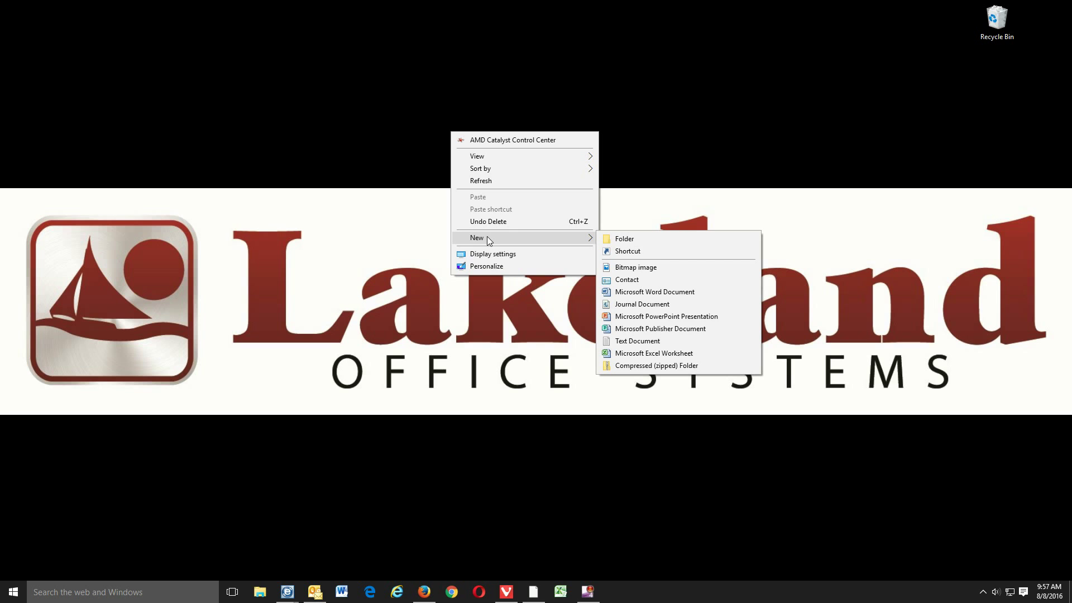
pyautogui.click(612, 239)
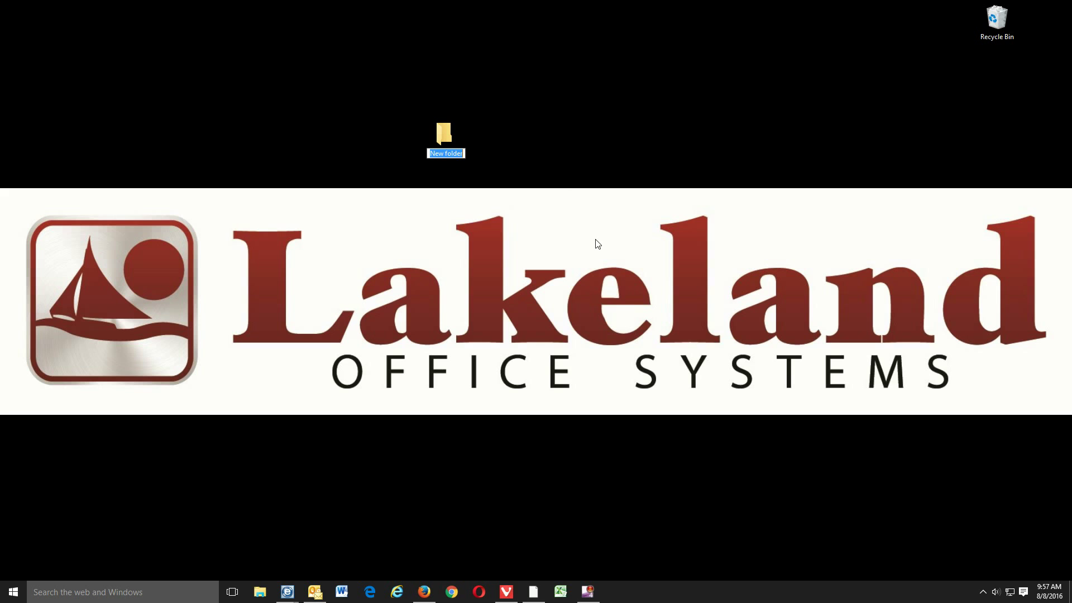
pyautogui.write('Scans')
pyautogui.press('Return')
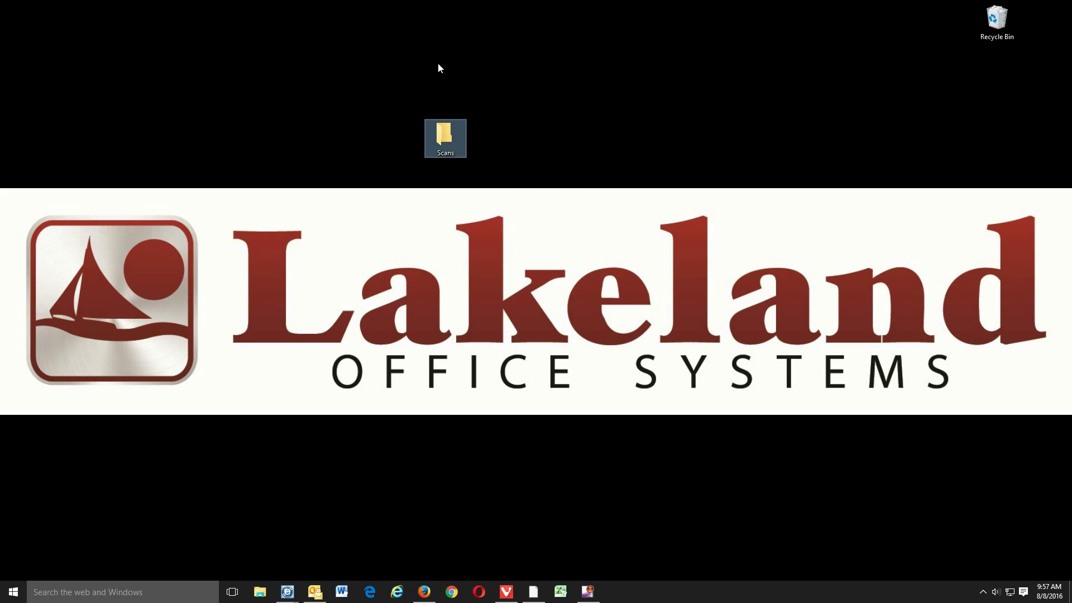
# Open the Scans folder's Properties and start the Share wizard from its Sharing settings.
pyautogui.click(503, 158)
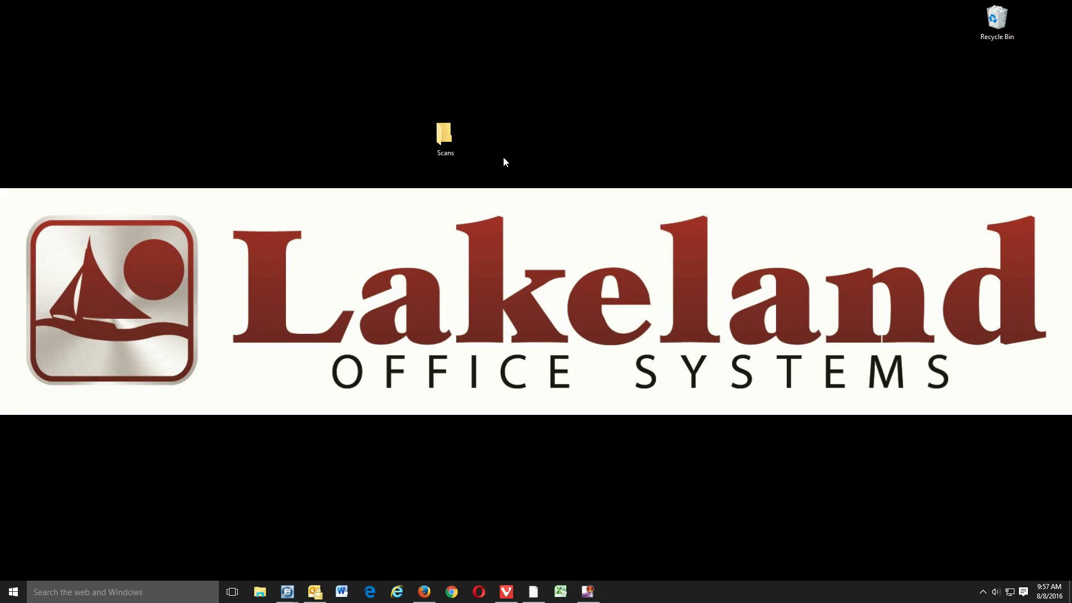
pyautogui.rightClick(445, 143)
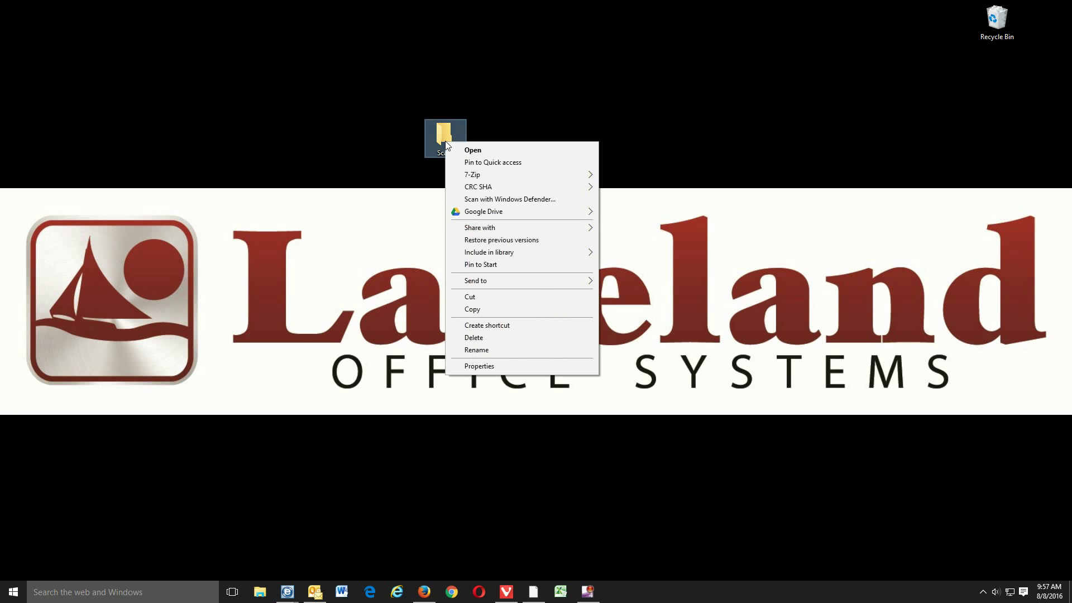
pyautogui.click(494, 365)
pyautogui.click(496, 170)
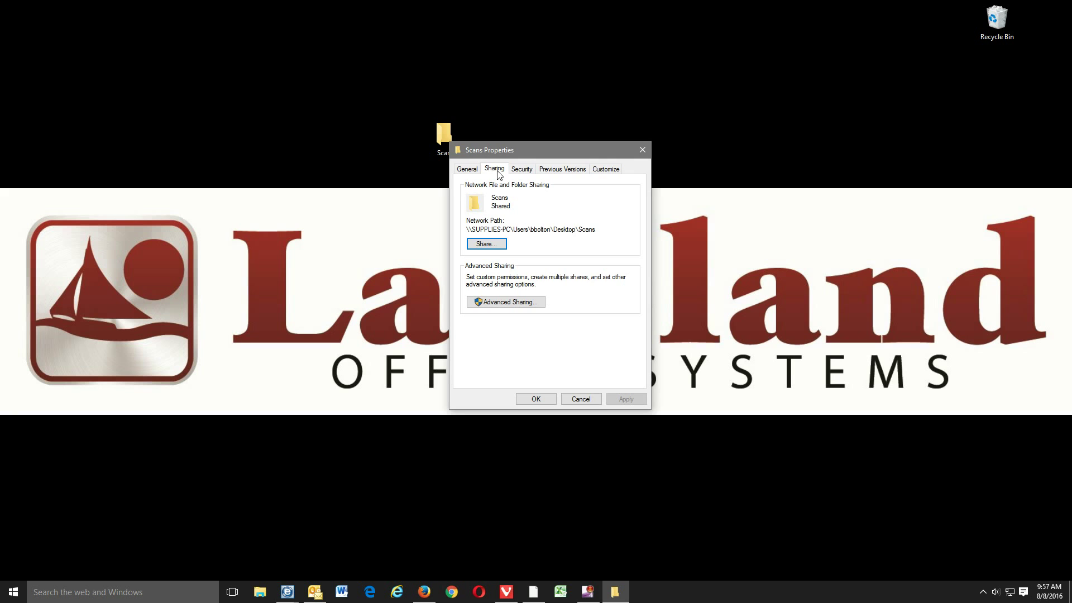
pyautogui.click(489, 246)
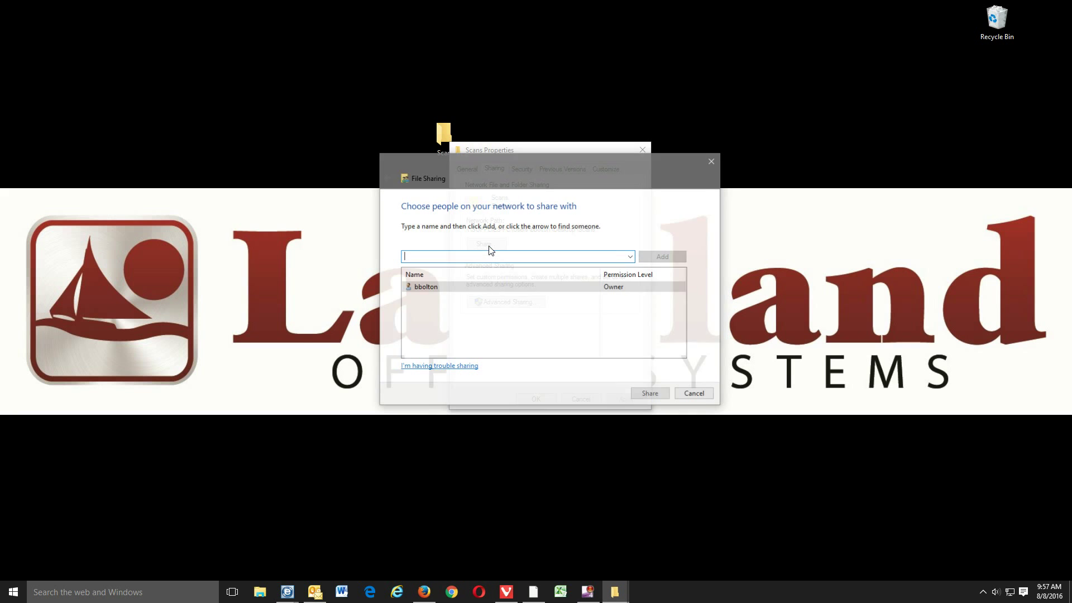
# Add Everyone with Read/Write permission and finish sharing the folder.
pyautogui.click(631, 257)
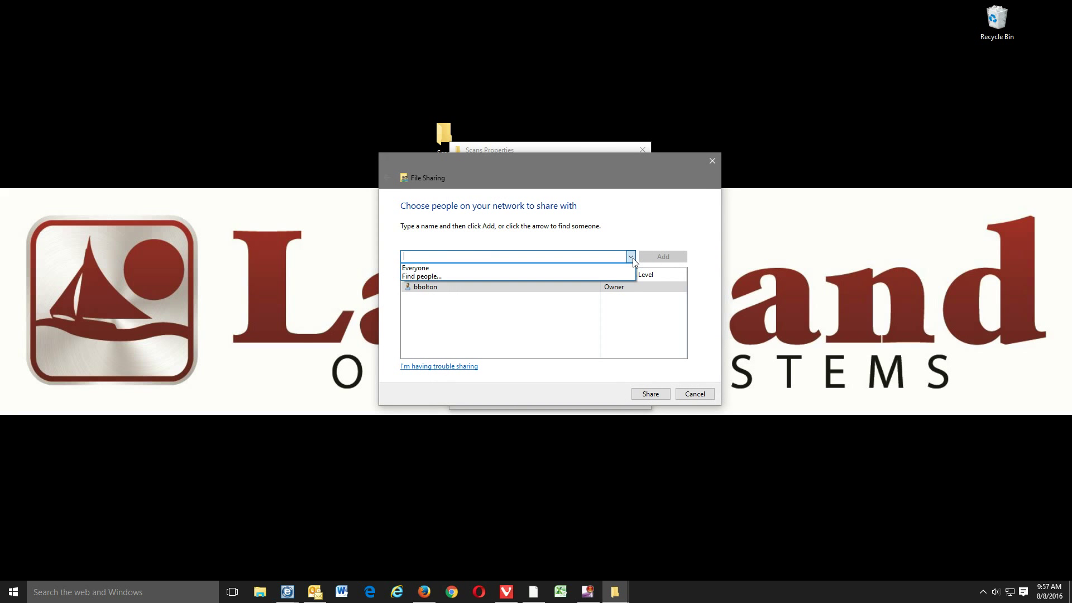
pyautogui.click(616, 269)
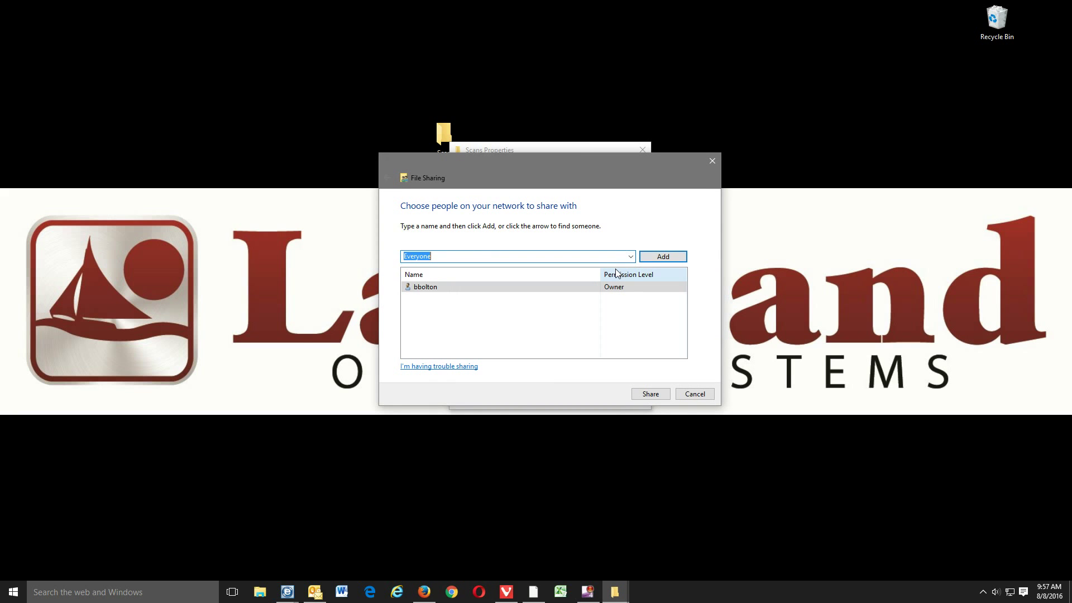
pyautogui.click(663, 257)
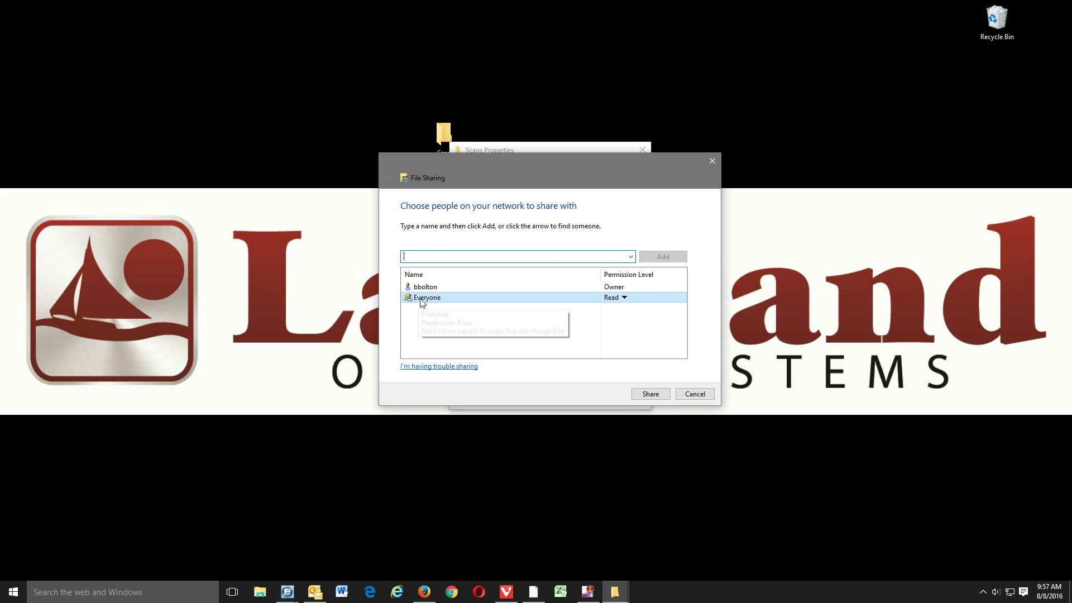
pyautogui.click(626, 301)
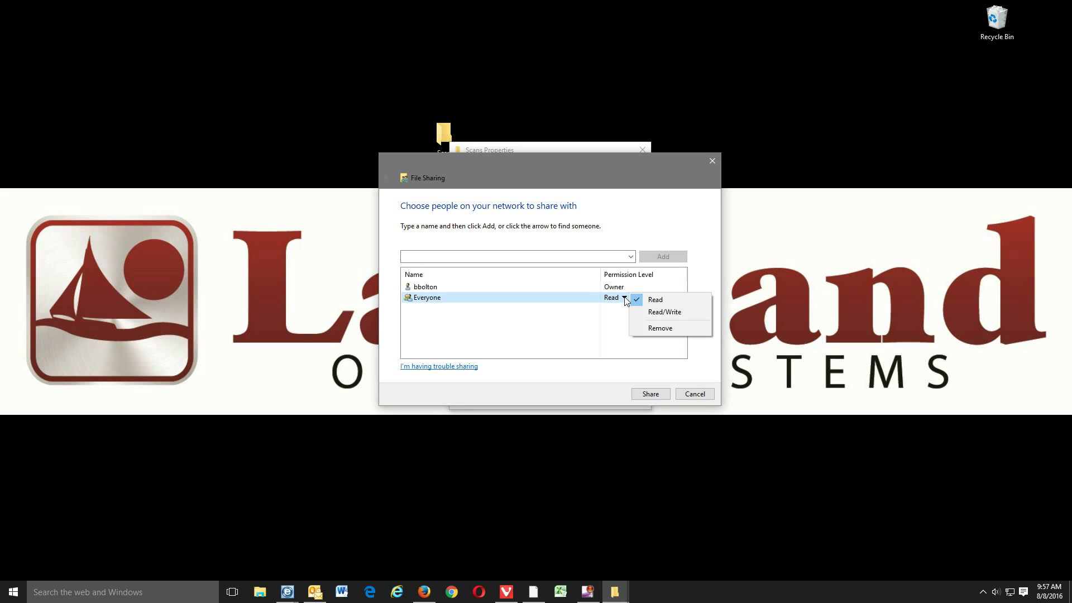
pyautogui.click(664, 311)
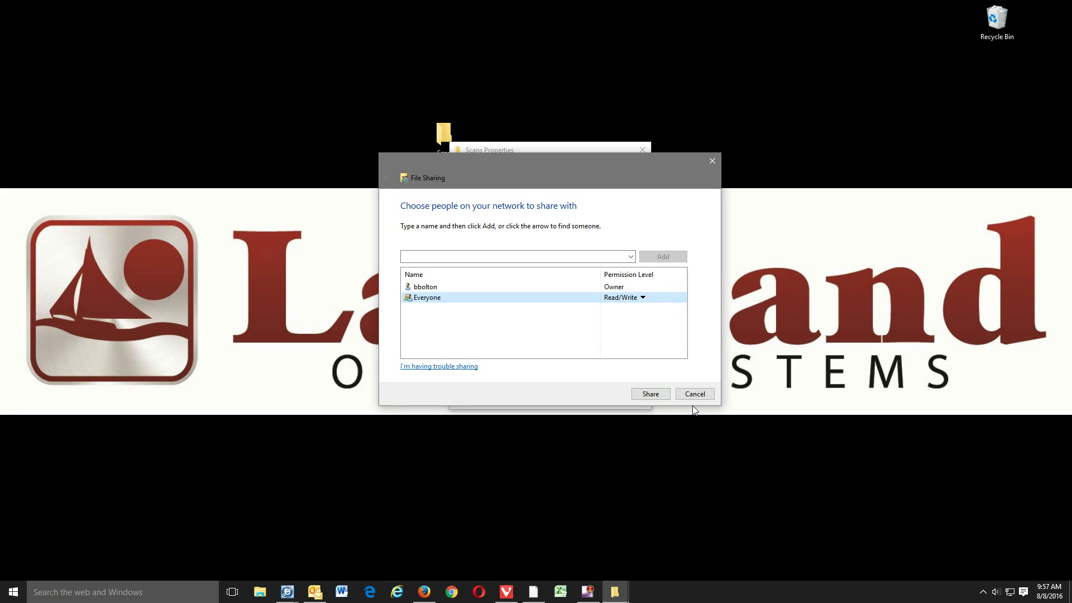
pyautogui.click(651, 393)
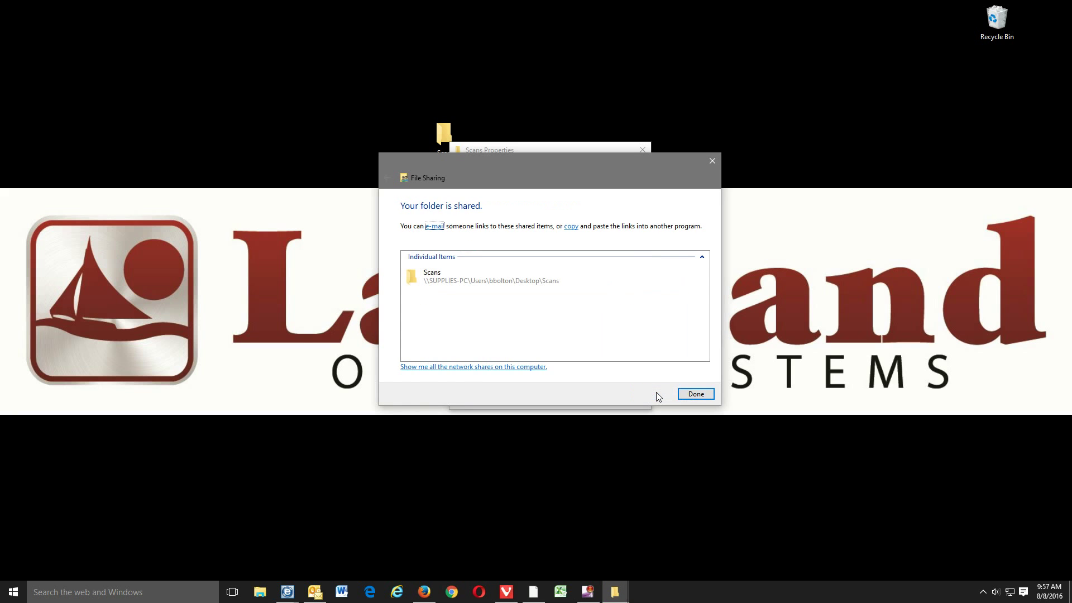
pyautogui.click(695, 394)
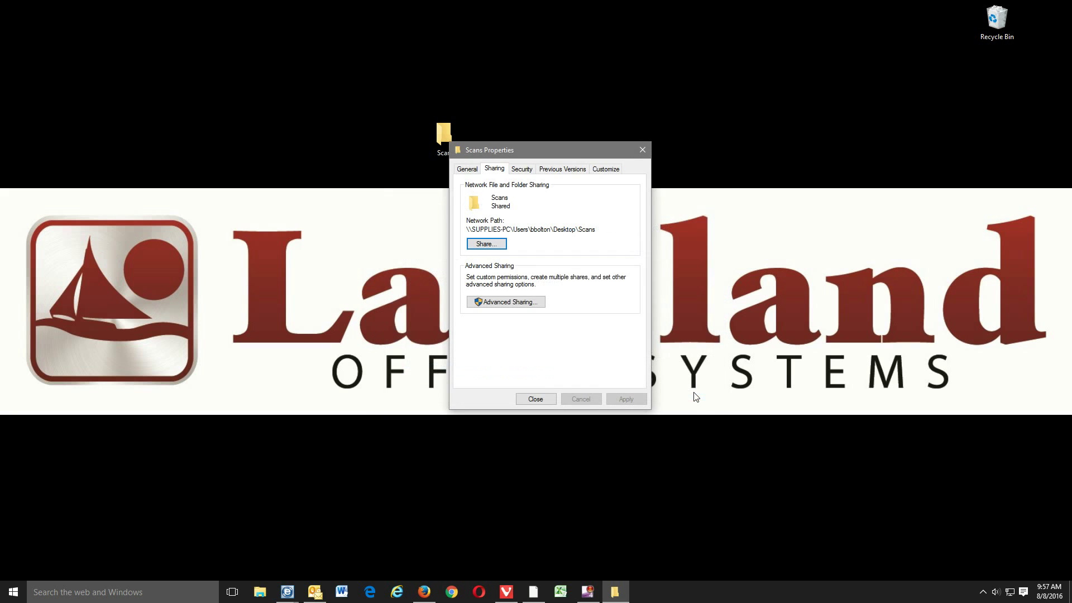
# Enable Advanced Sharing with 'Share this folder' ticked and bring up its share permissions.
pyautogui.click(498, 304)
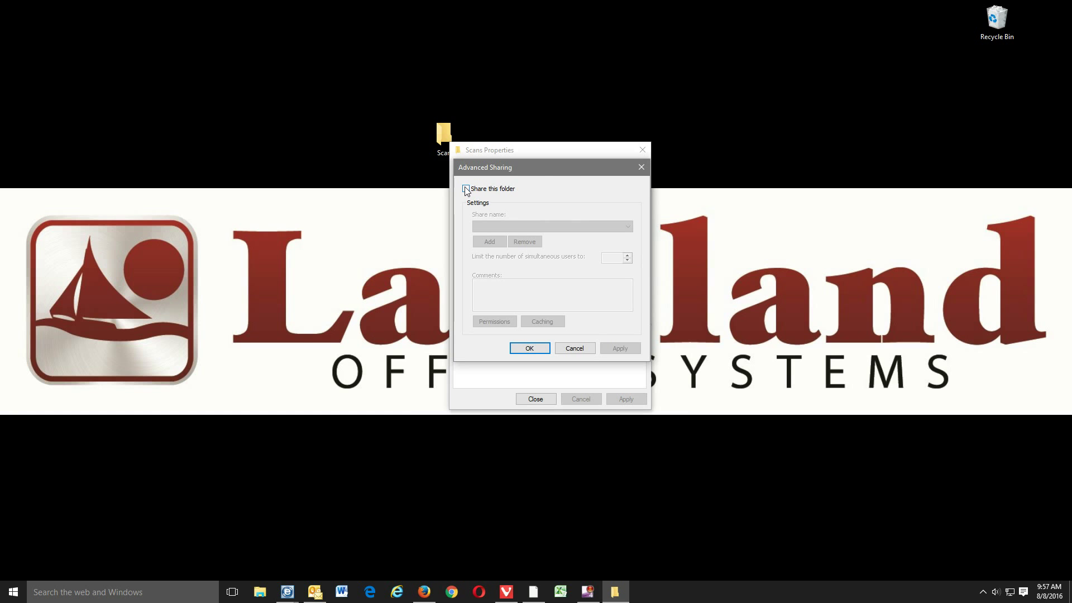
pyautogui.click(466, 189)
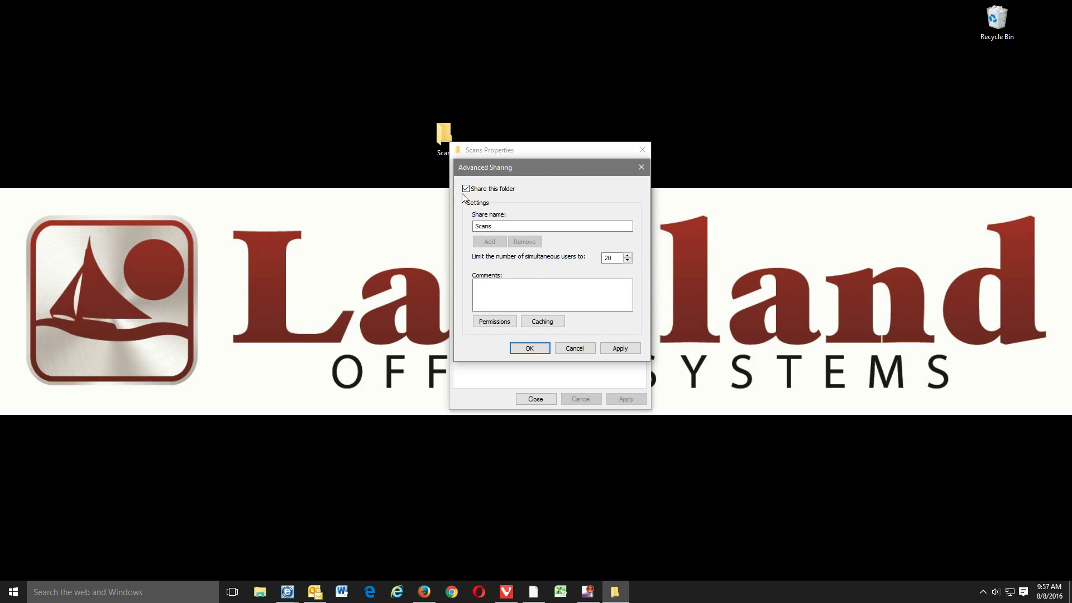
pyautogui.click(500, 321)
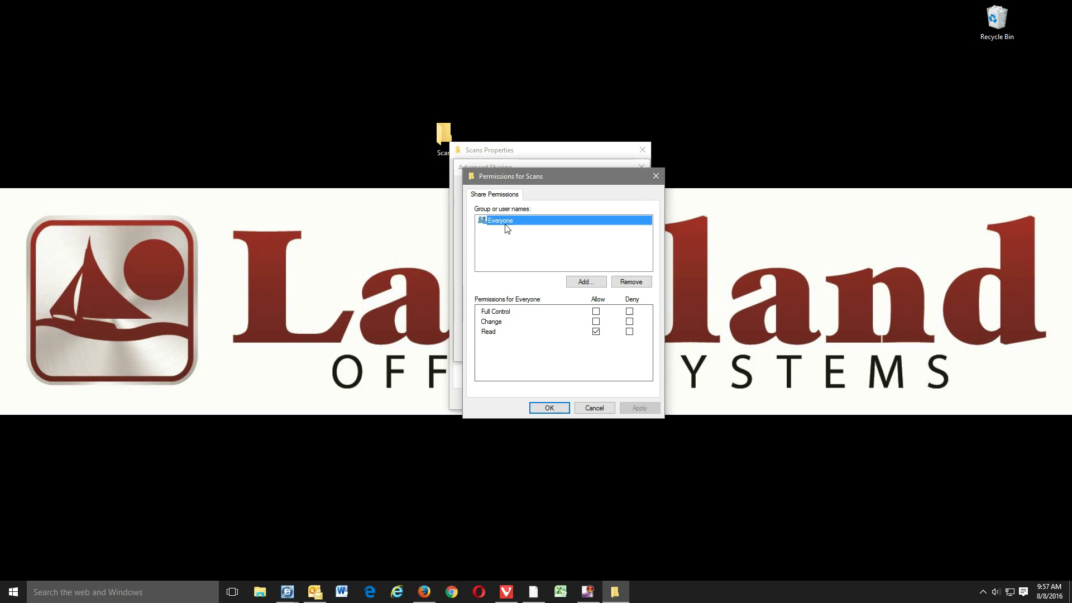
# Allow Everyone Full Control, then apply and confirm both permission and Advanced Sharing dialogs.
pyautogui.click(596, 311)
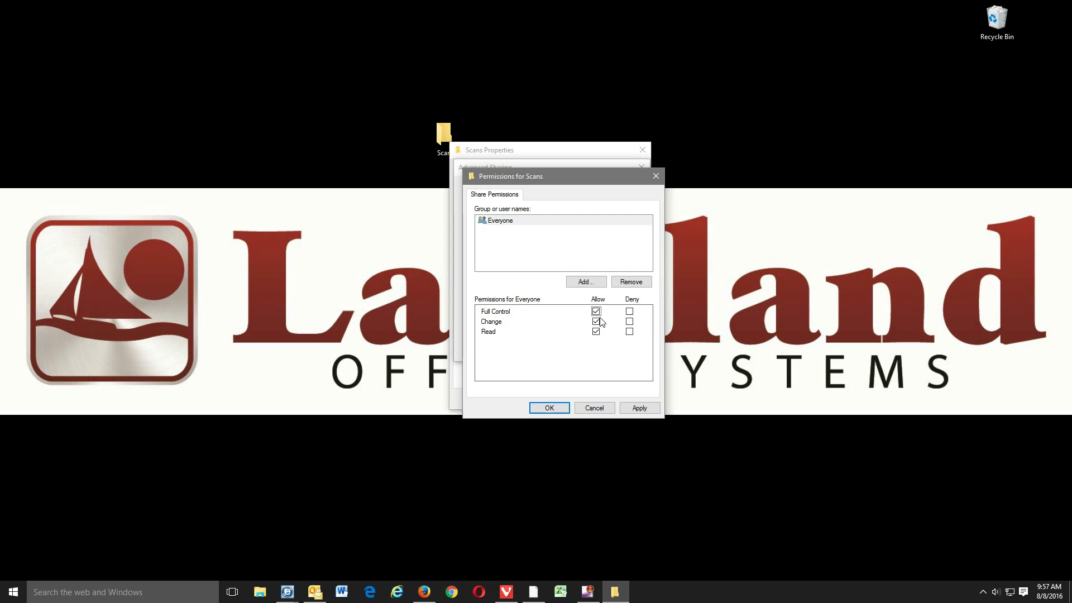
pyautogui.click(649, 409)
pyautogui.click(547, 407)
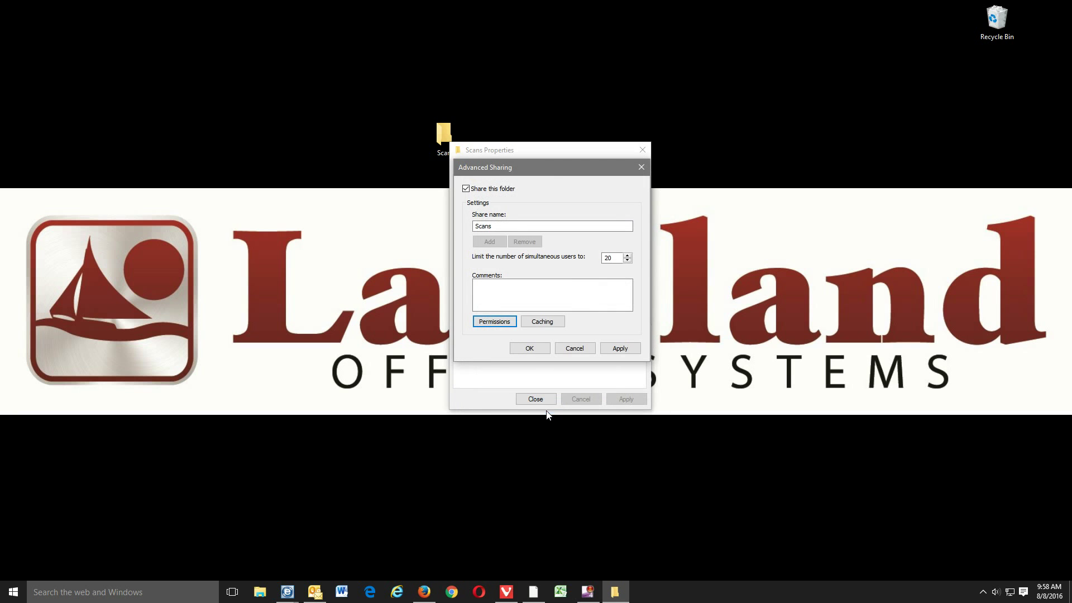
pyautogui.click(632, 346)
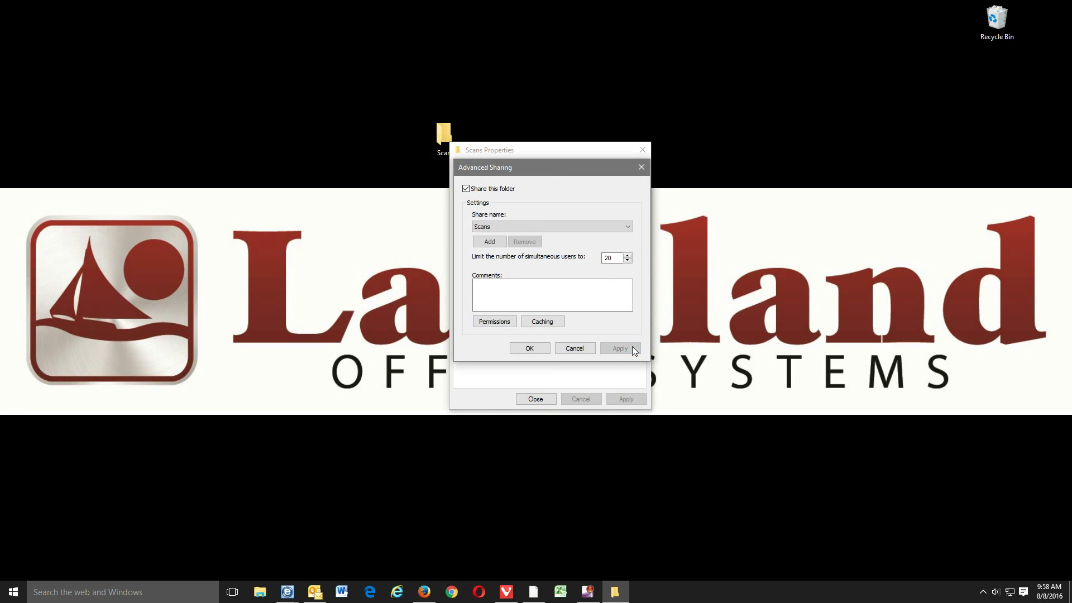
pyautogui.click(546, 348)
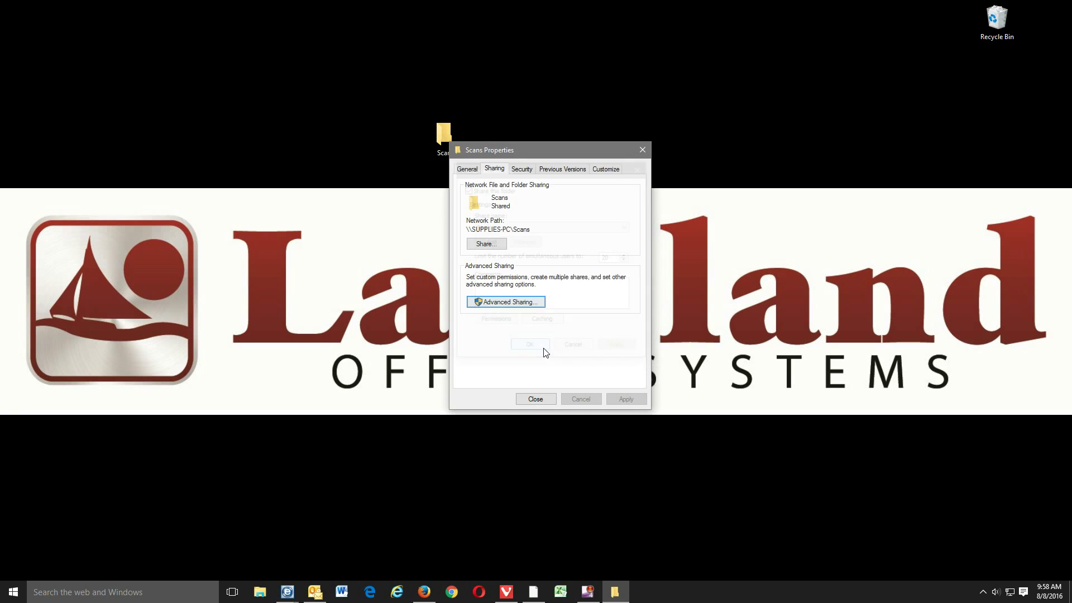
# Copy the network path \\SUPPLIES-PC\Scans to the clipboard and close Scans Properties.
pyautogui.click(531, 229)
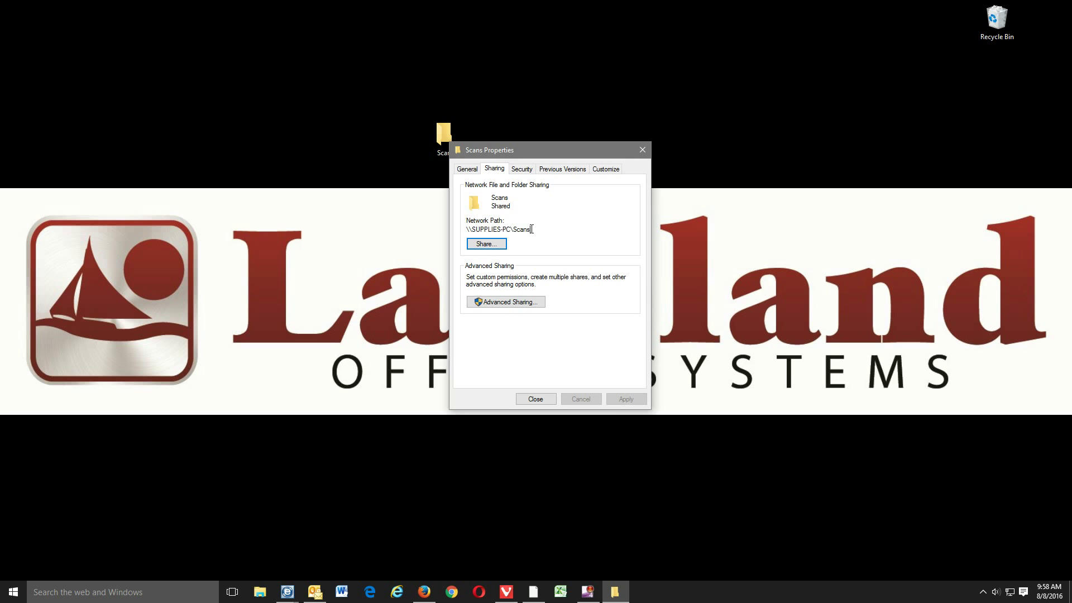
pyautogui.moveTo(531, 228); pyautogui.dragTo(465, 230)
pyautogui.rightClick(485, 229)
pyautogui.click(519, 266)
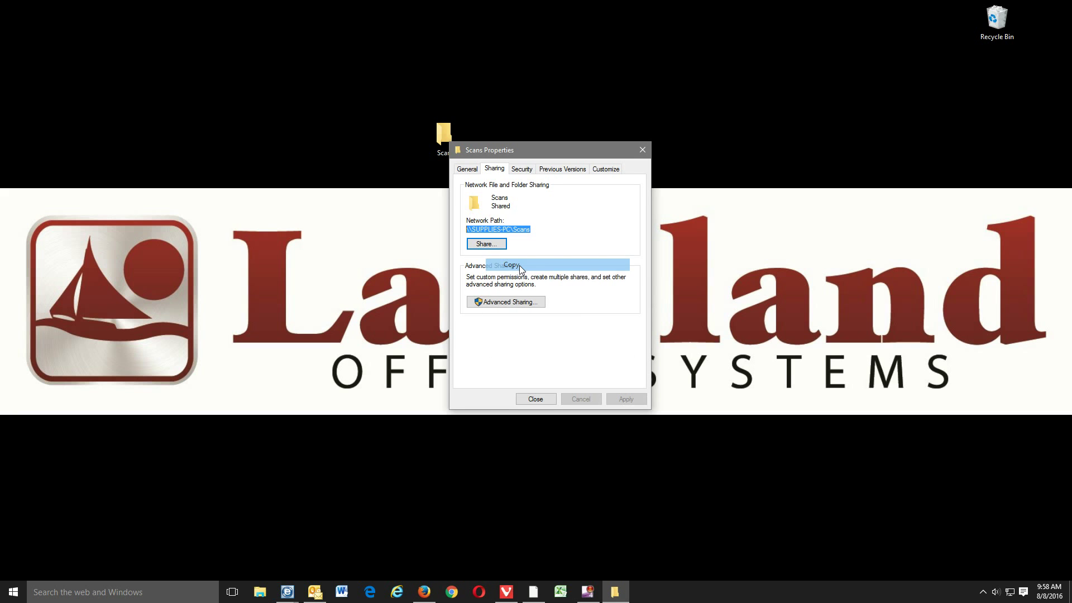
pyautogui.click(535, 399)
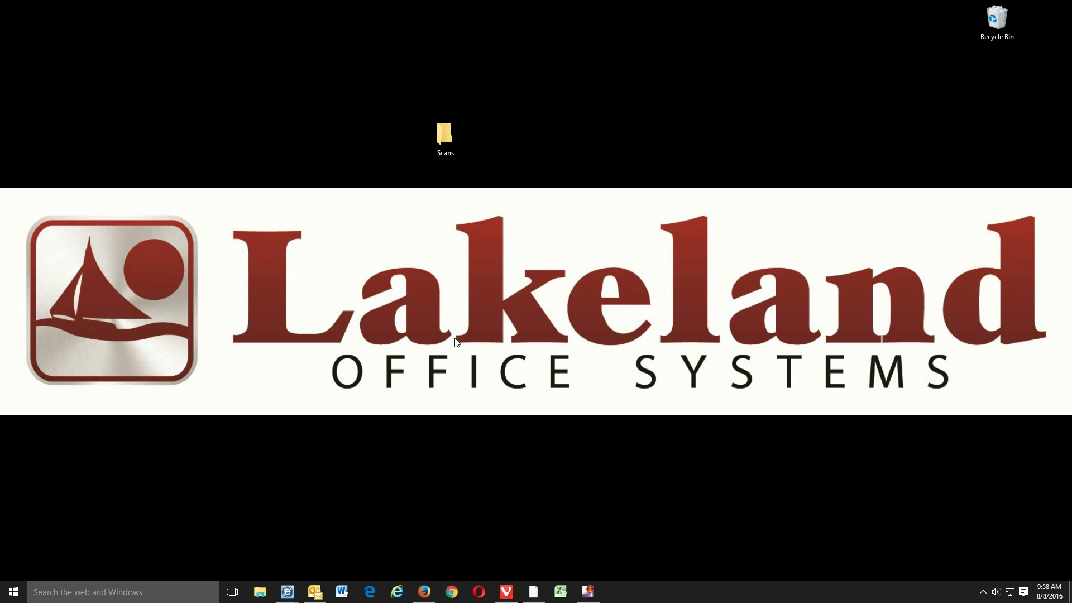
# Go to Control Panel's Devices and Printers via the Start button's right-click menu.
pyautogui.rightClick(14, 598)
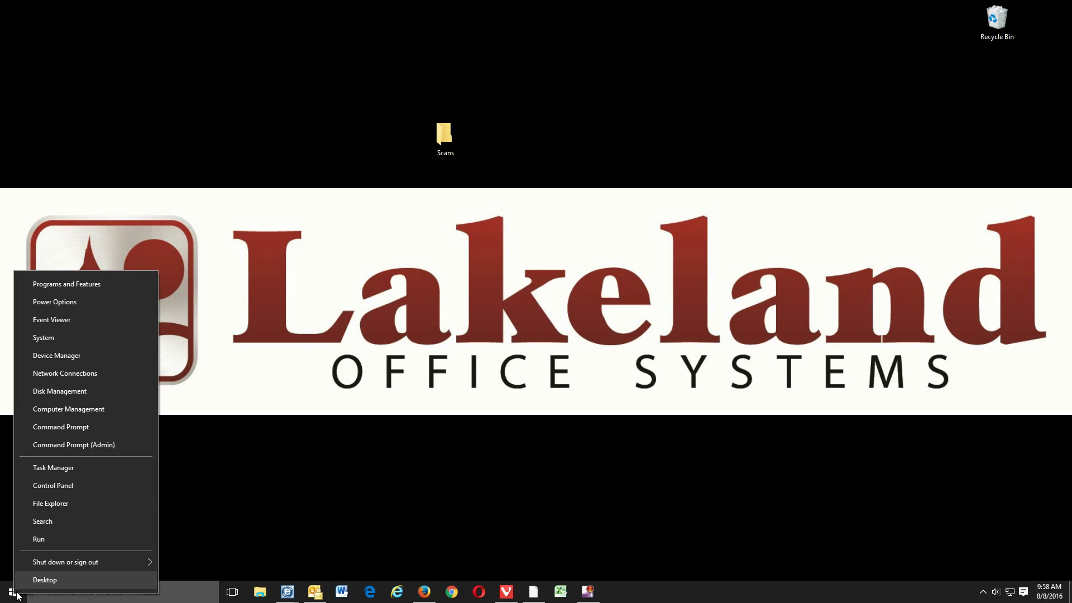
pyautogui.click(71, 488)
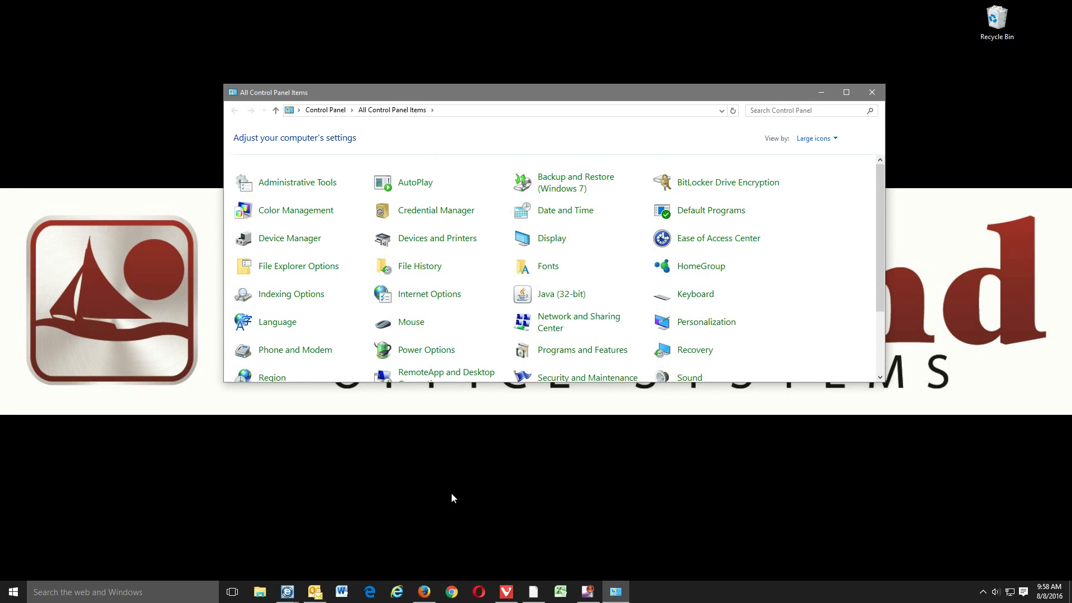
pyautogui.click(443, 240)
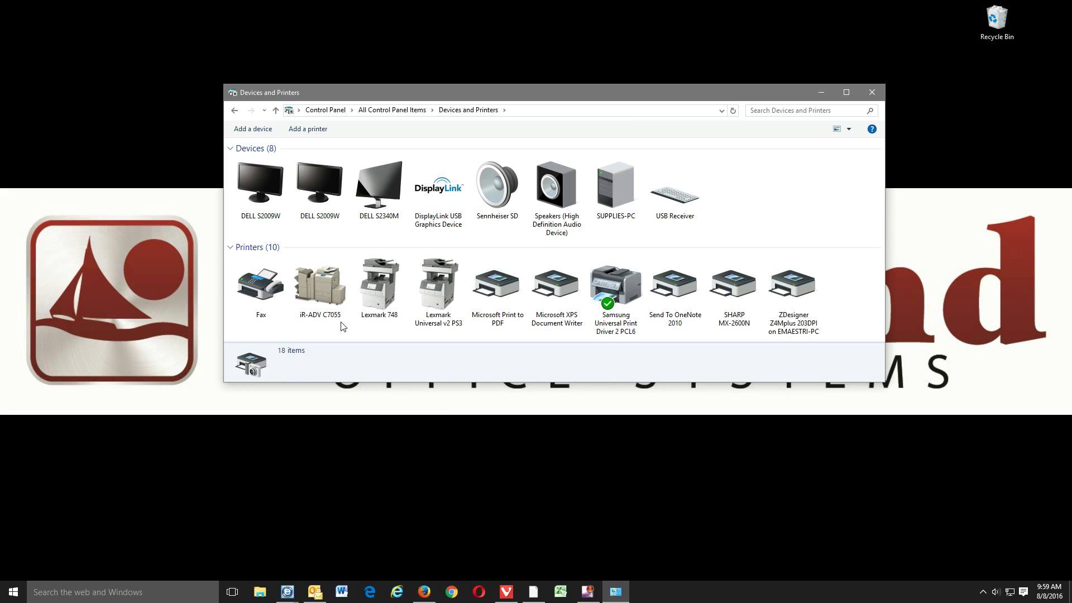
pyautogui.rightClick(322, 298)
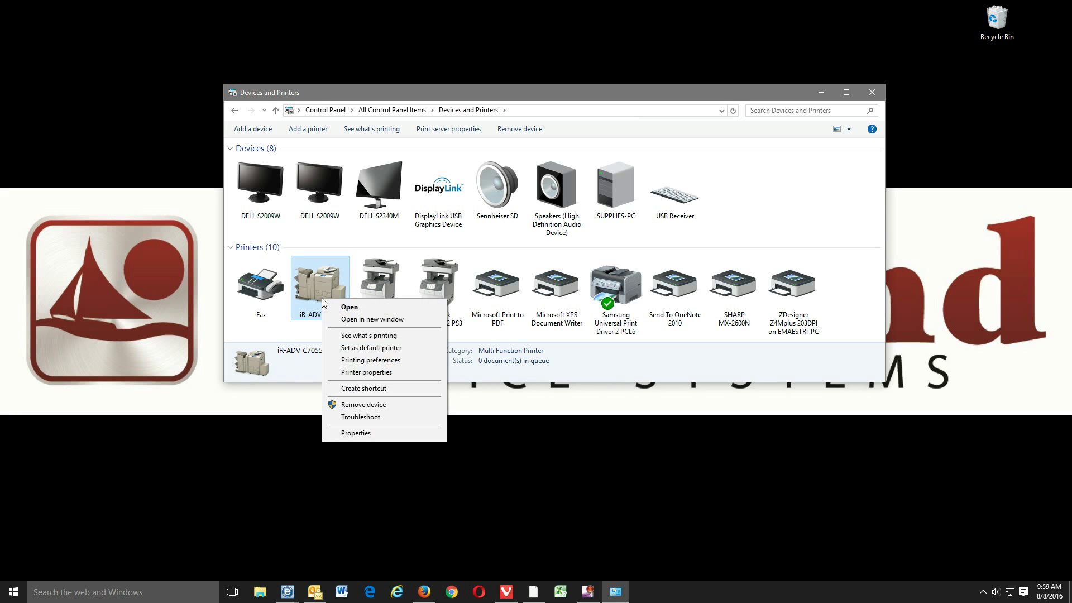
pyautogui.click(368, 374)
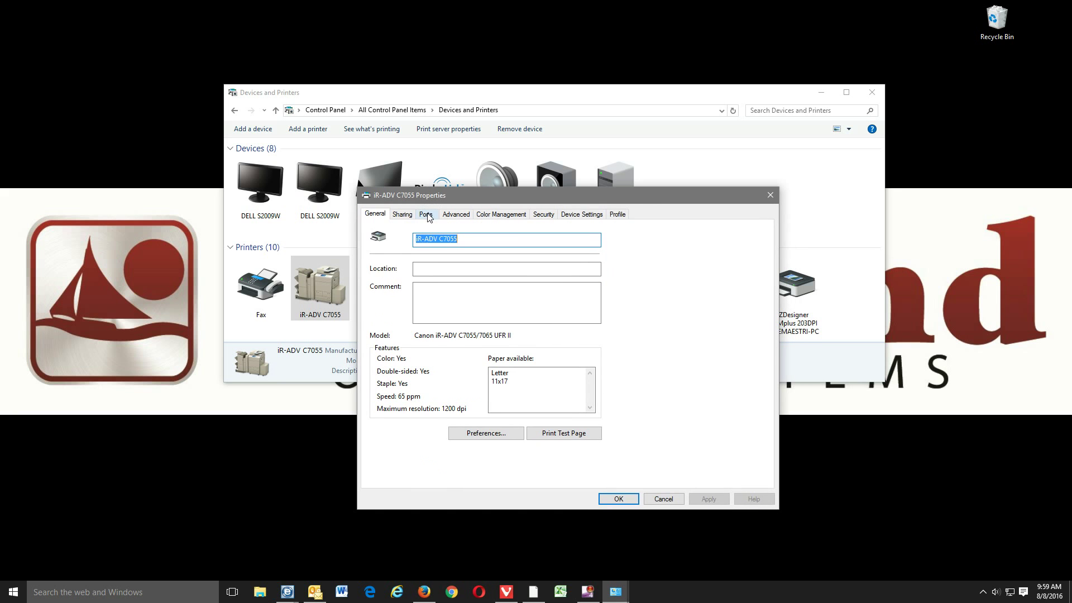
pyautogui.click(427, 216)
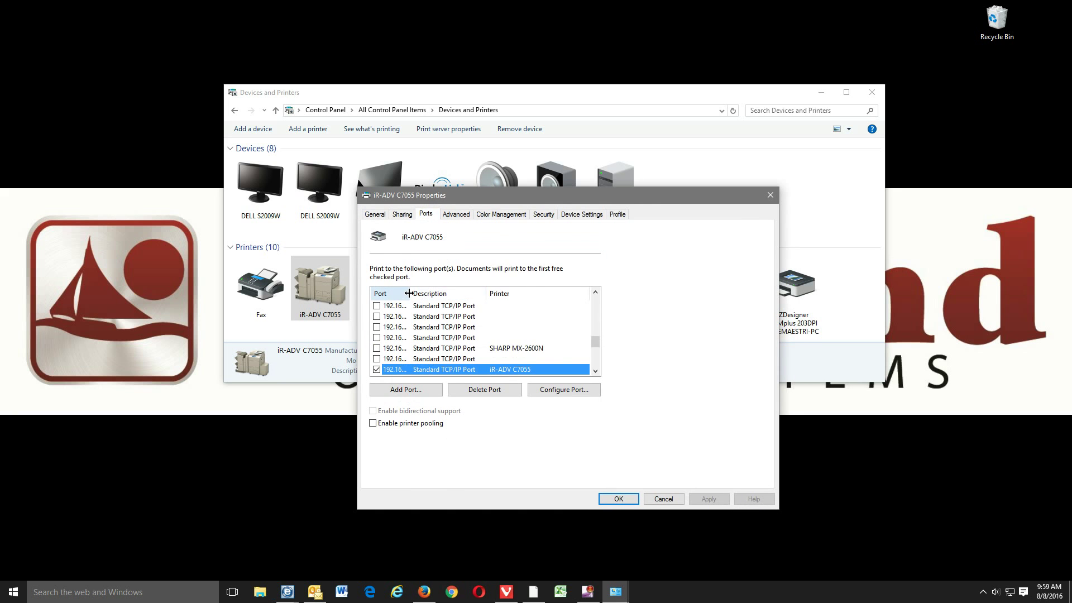
pyautogui.moveTo(409, 293); pyautogui.dragTo(453, 293)
pyautogui.scroll(-1, 451, 327)
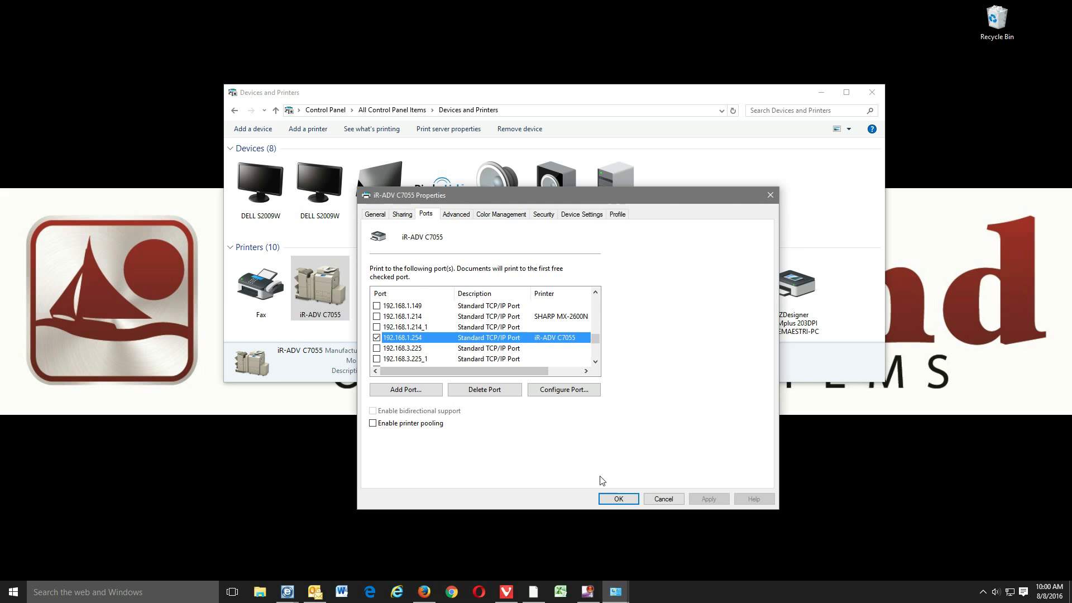
# Close the printer properties and Devices and Printers windows, then launch Microsoft Edge.
pyautogui.click(617, 502)
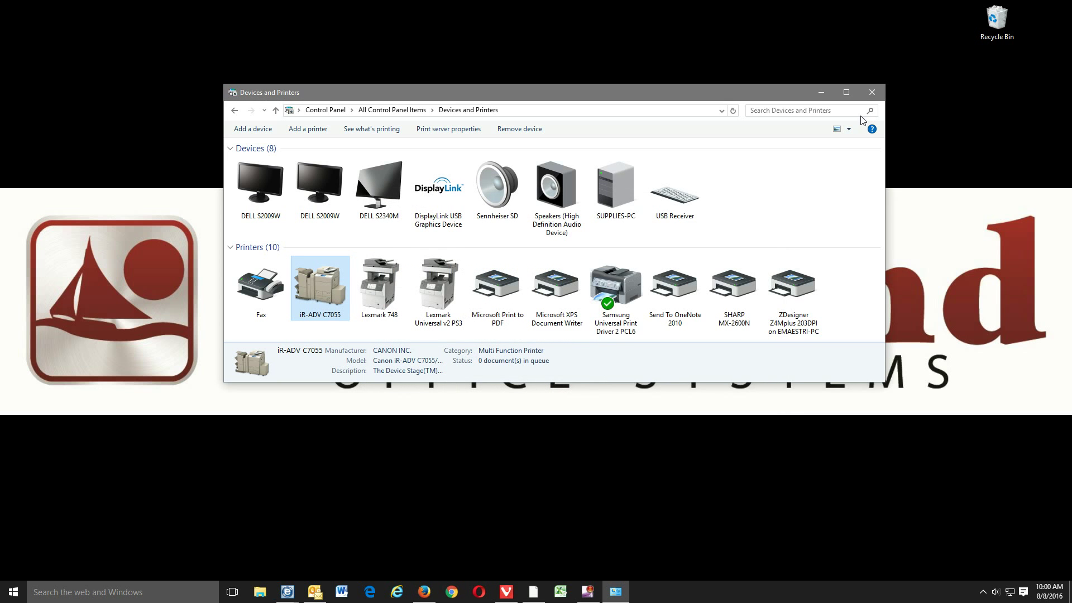
pyautogui.click(871, 93)
pyautogui.click(369, 592)
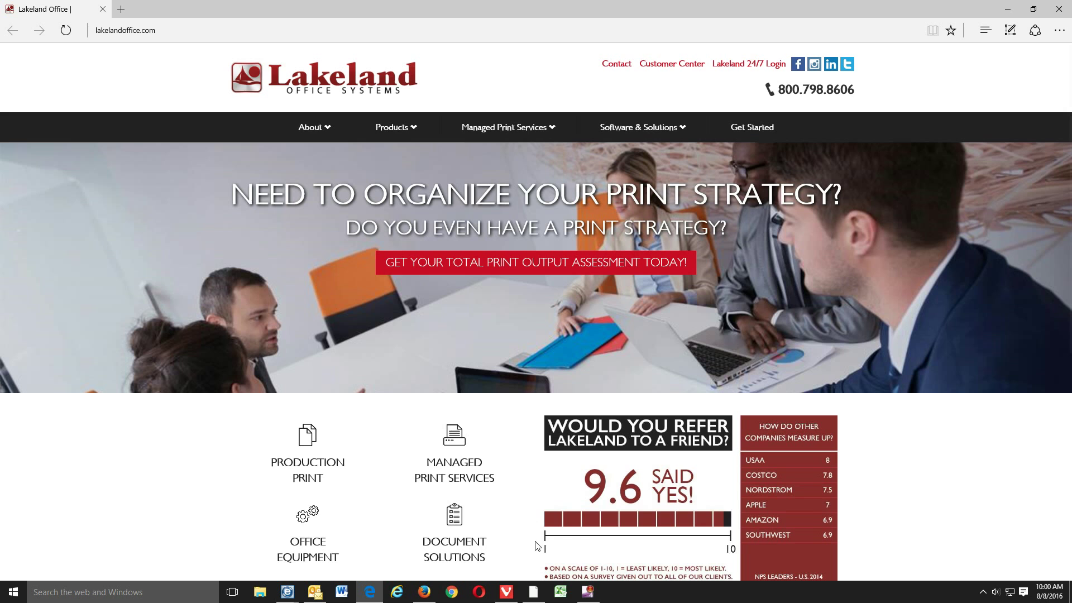
# Load the copier's web page at 192.168.1.254 in Edge.
pyautogui.click(178, 27)
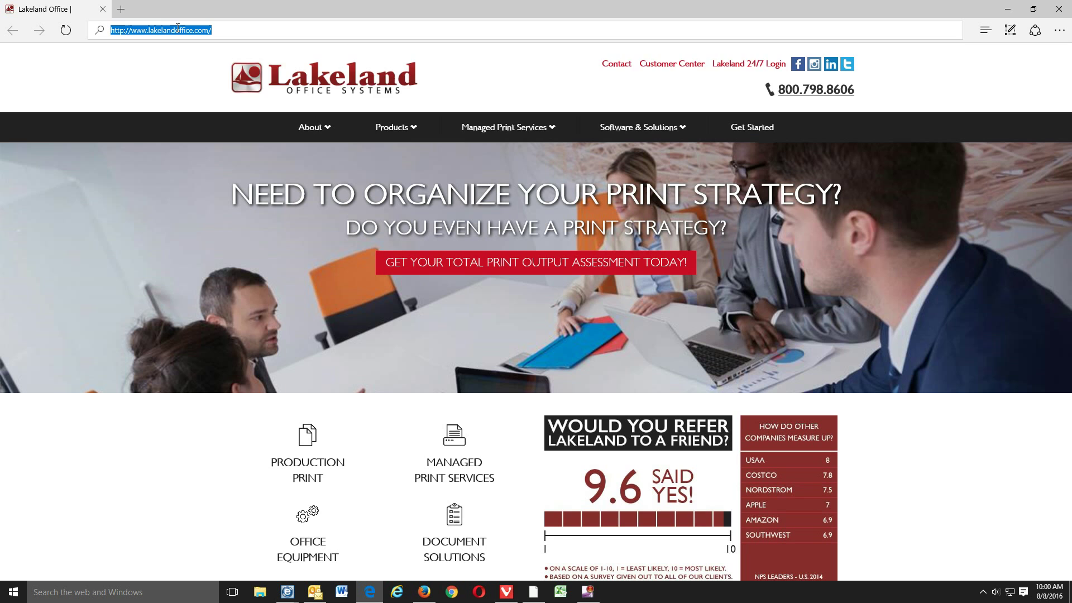
pyautogui.write('192.1')
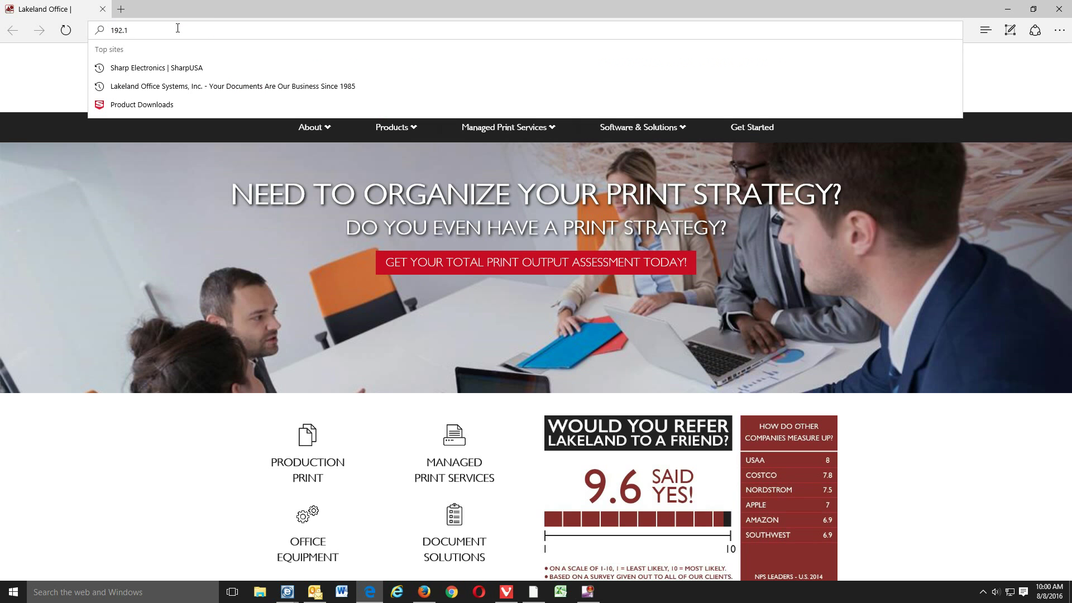
pyautogui.write('68.1.254')
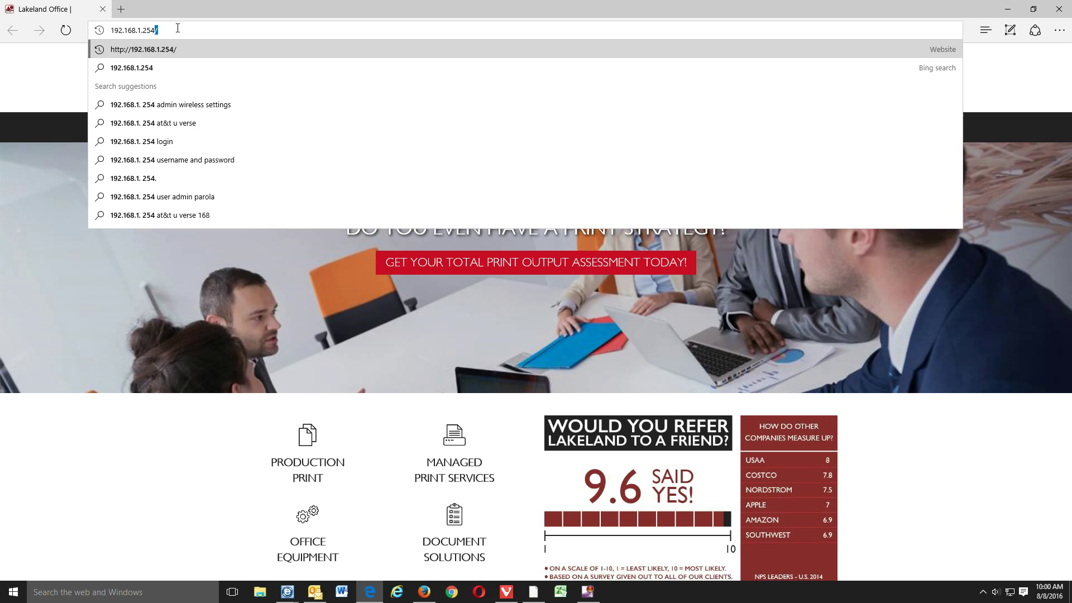
pyautogui.press('Return')
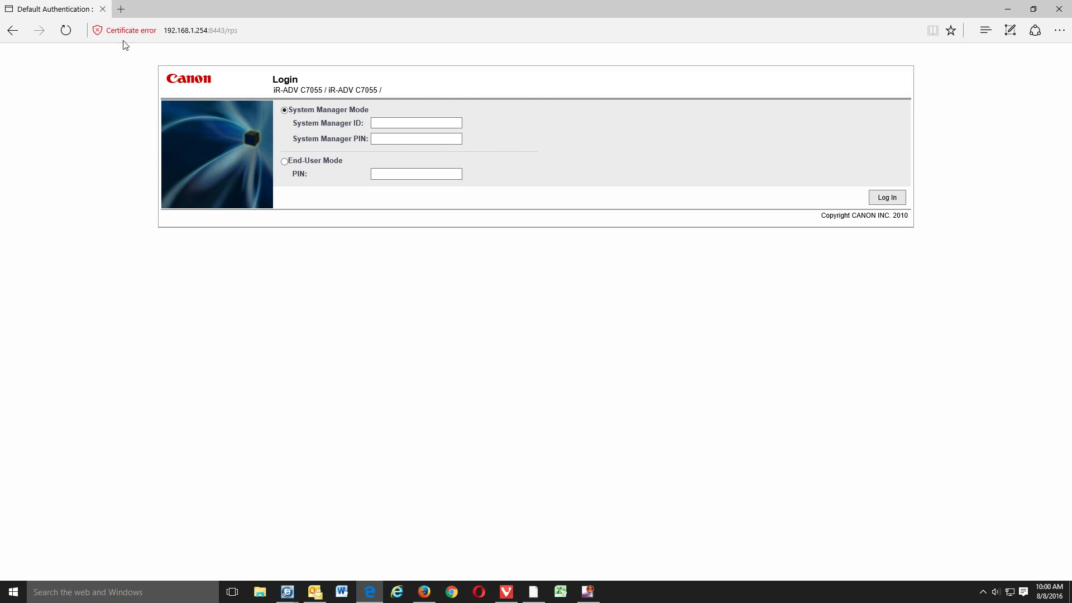
# Log in to the Remote UI using the saved System Manager ID and PIN from autocomplete.
pyautogui.click(391, 122)
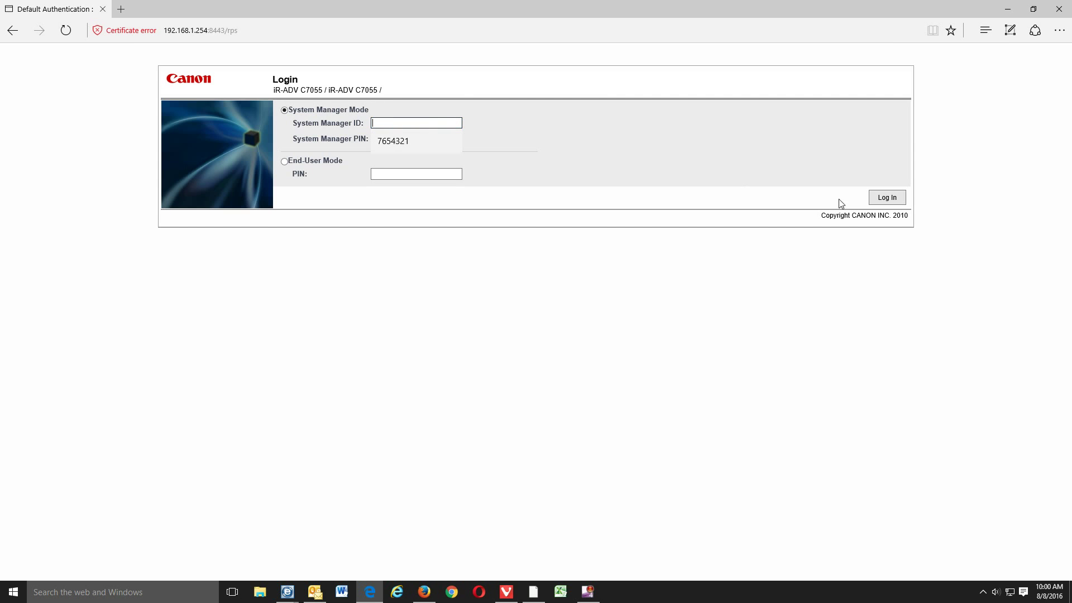
pyautogui.click(390, 146)
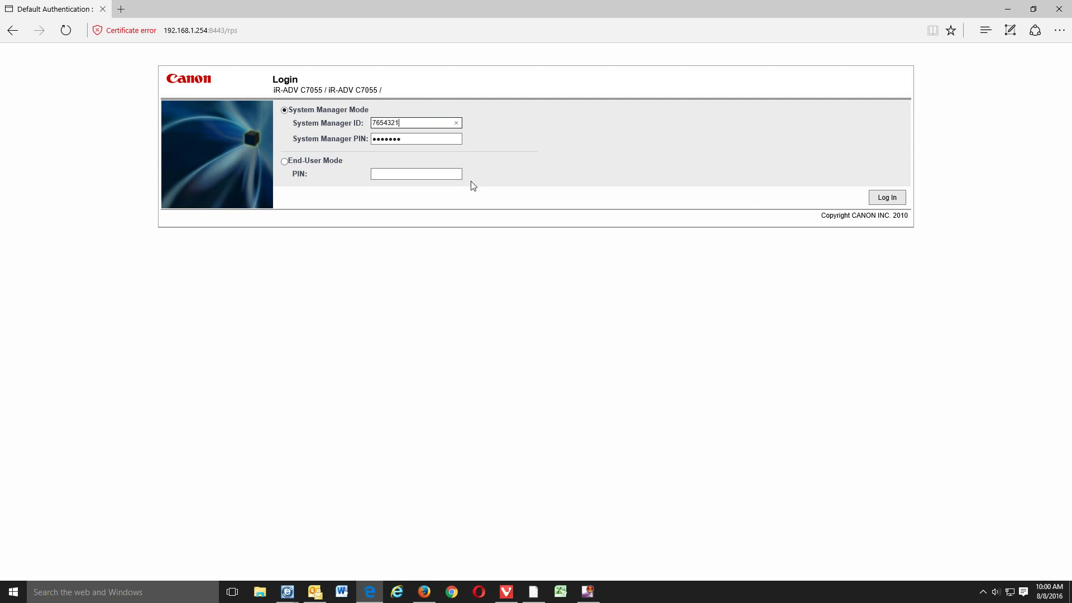
pyautogui.click(413, 123)
pyautogui.click(870, 196)
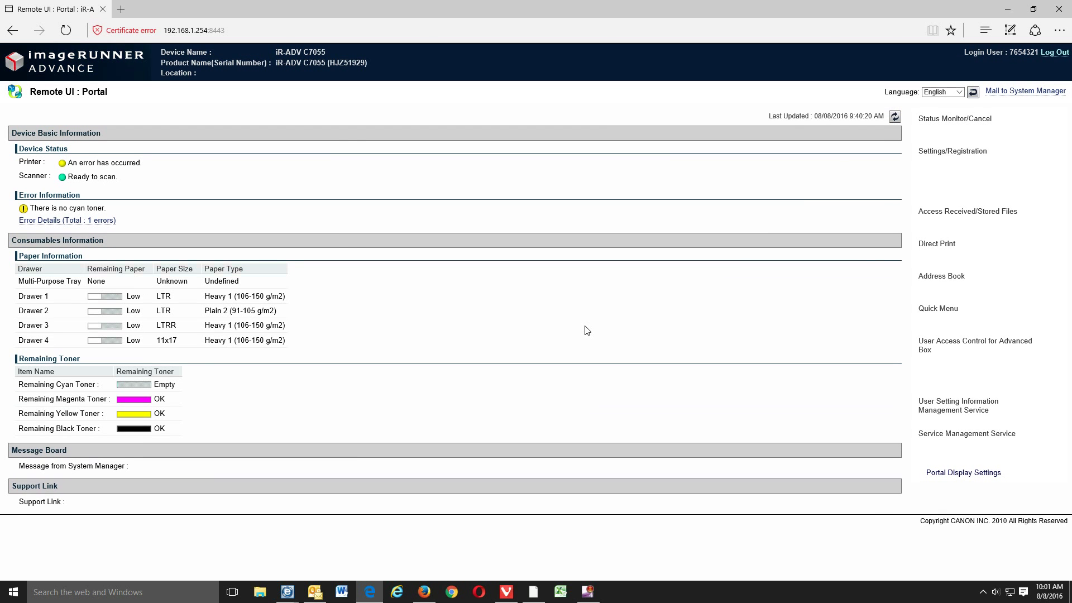
# Open Address List 01 in the Address Book and choose File as the new destination type.
pyautogui.click(944, 282)
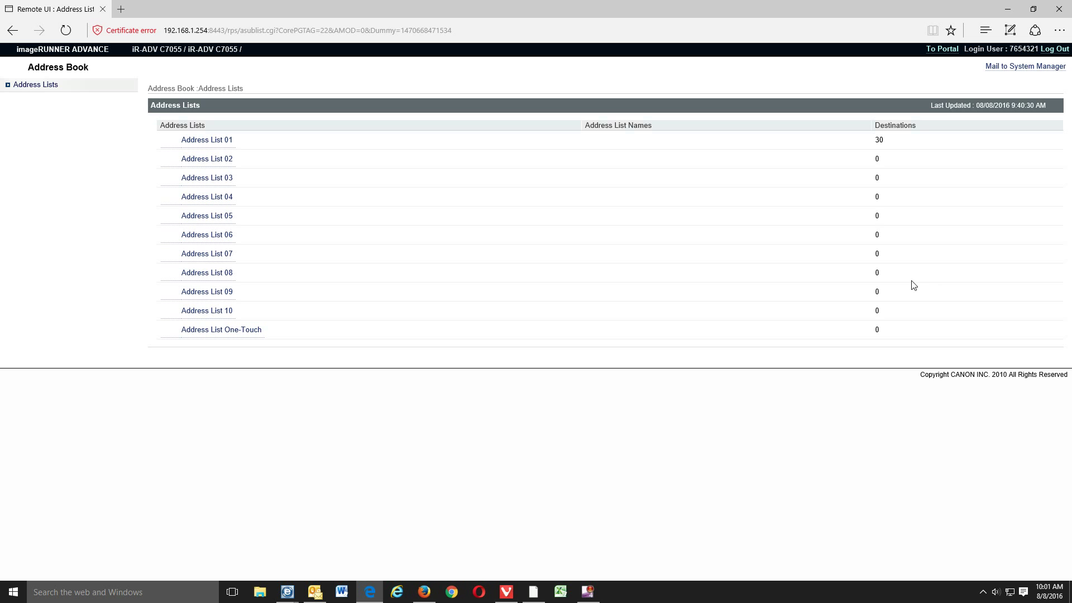
pyautogui.click(204, 141)
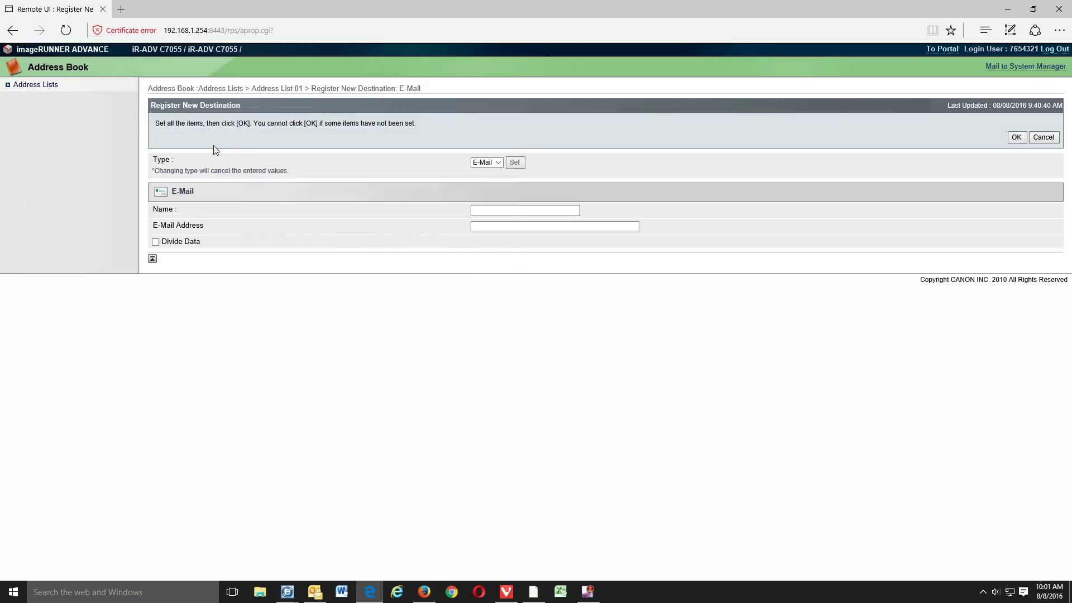
pyautogui.click(495, 163)
pyautogui.click(480, 179)
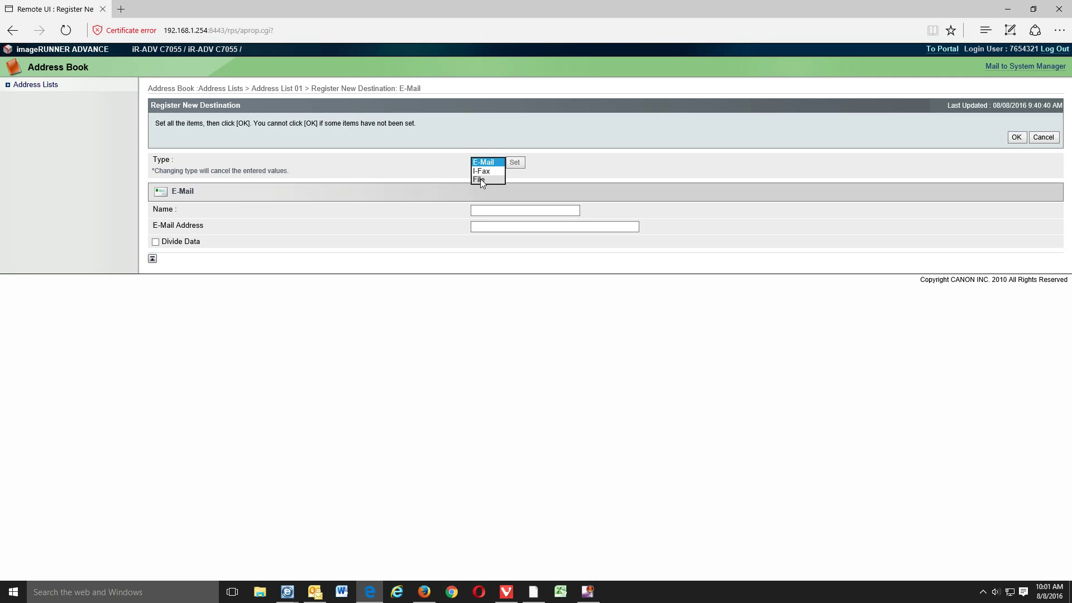
# Apply the File type and name the destination 'Lakeland'.
pyautogui.click(514, 162)
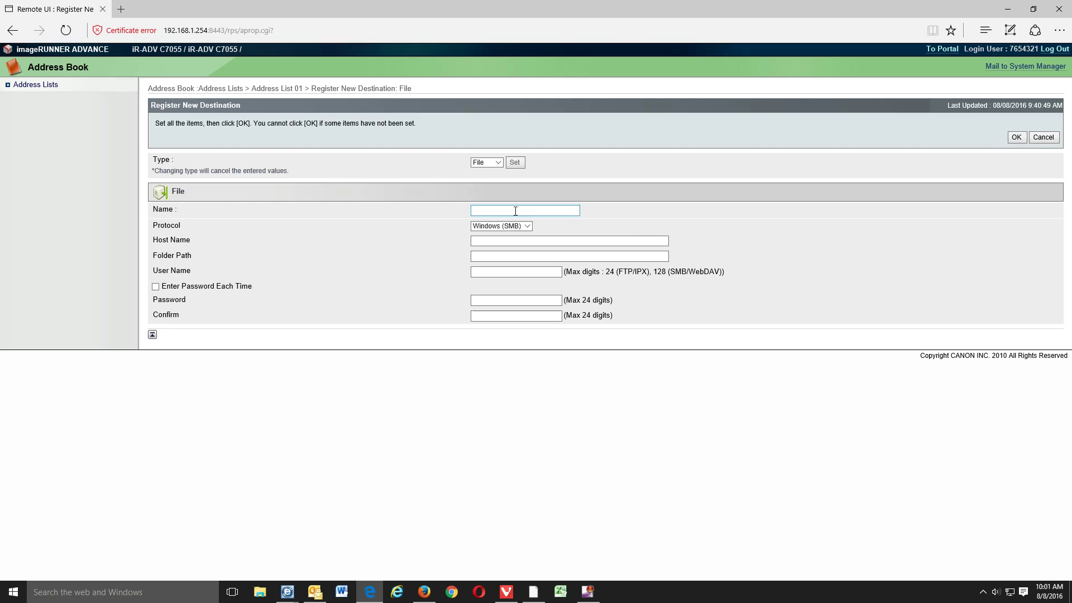
pyautogui.click(515, 211)
pyautogui.write('Lakeland')
# Set Host Name to \\SUPPLIES-PC and move \Scans into the Folder Path field.
pyautogui.click(512, 241)
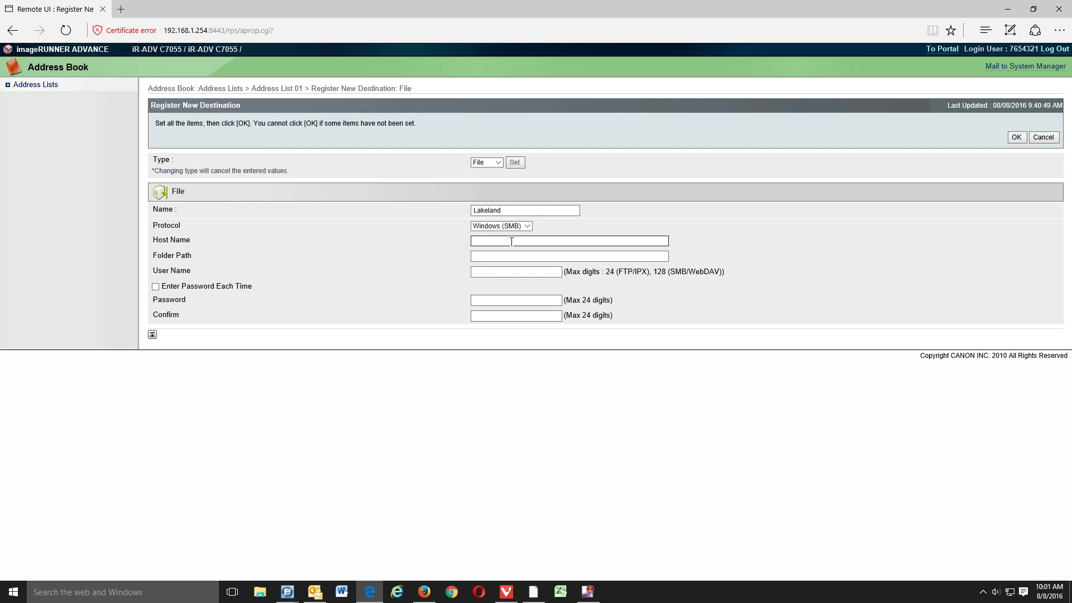
pyautogui.rightClick(512, 241)
pyautogui.click(534, 269)
pyautogui.moveTo(541, 243); pyautogui.dragTo(521, 242)
pyautogui.rightClick(527, 239)
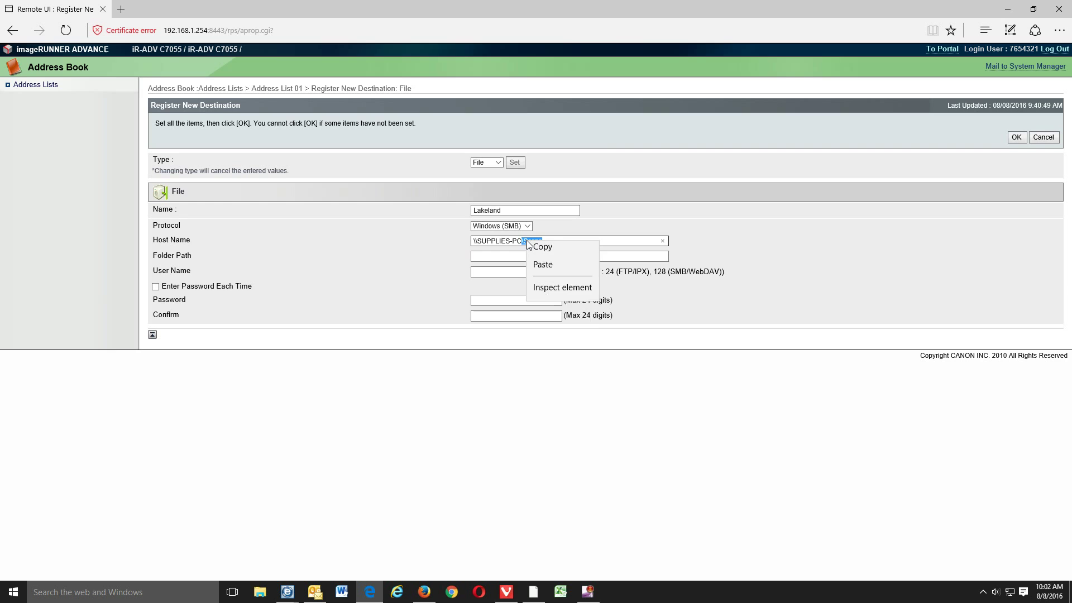
pyautogui.click(545, 270)
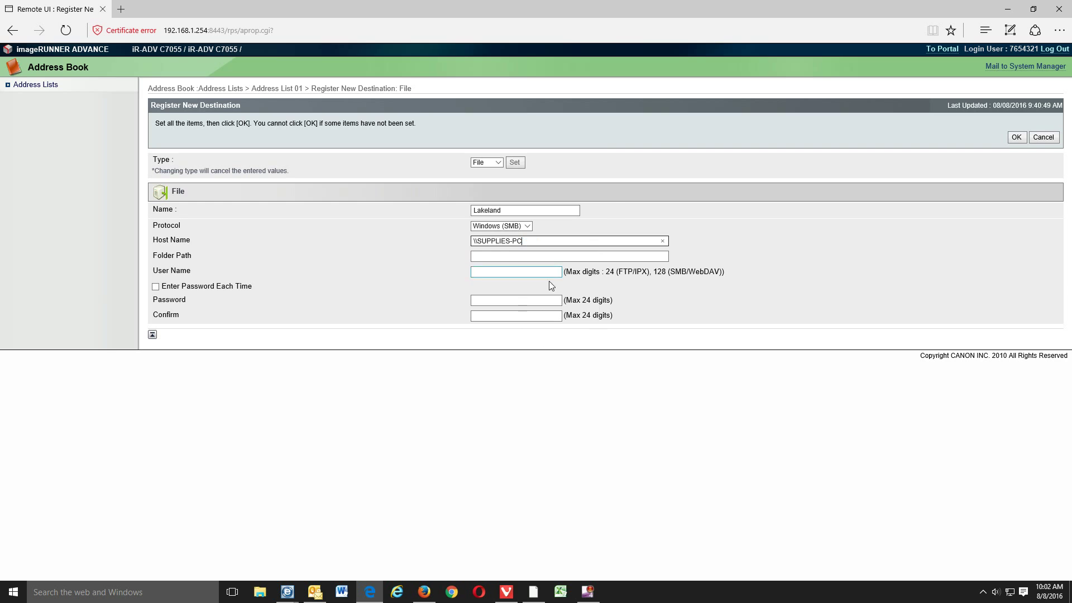
pyautogui.click(484, 257)
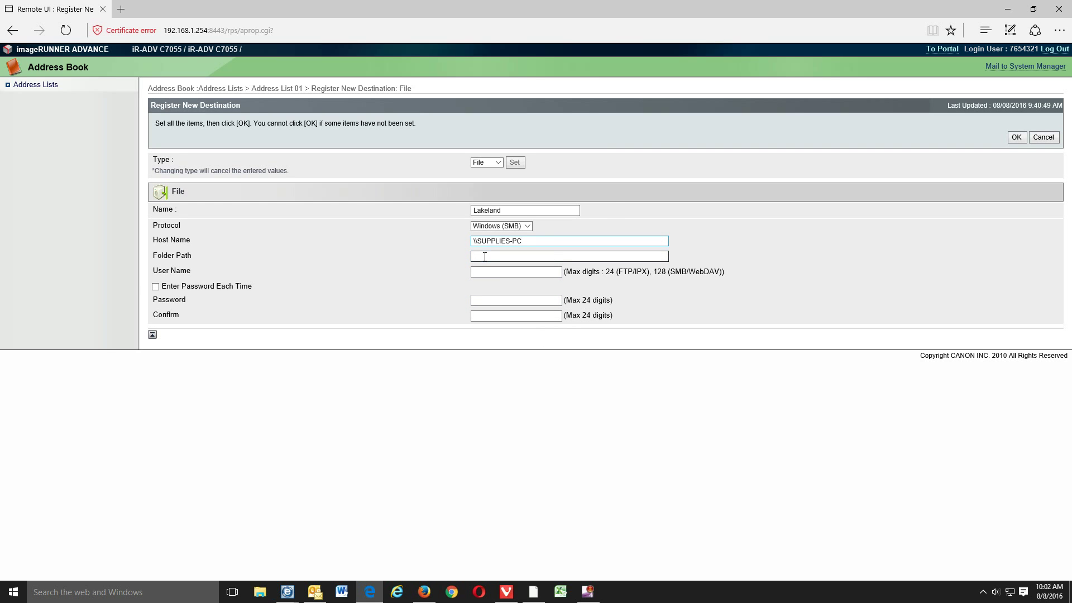
pyautogui.rightClick(484, 257)
pyautogui.click(496, 281)
# Enter user name Lakeland, then type the account password and re-enter it in Confirm.
pyautogui.click(508, 273)
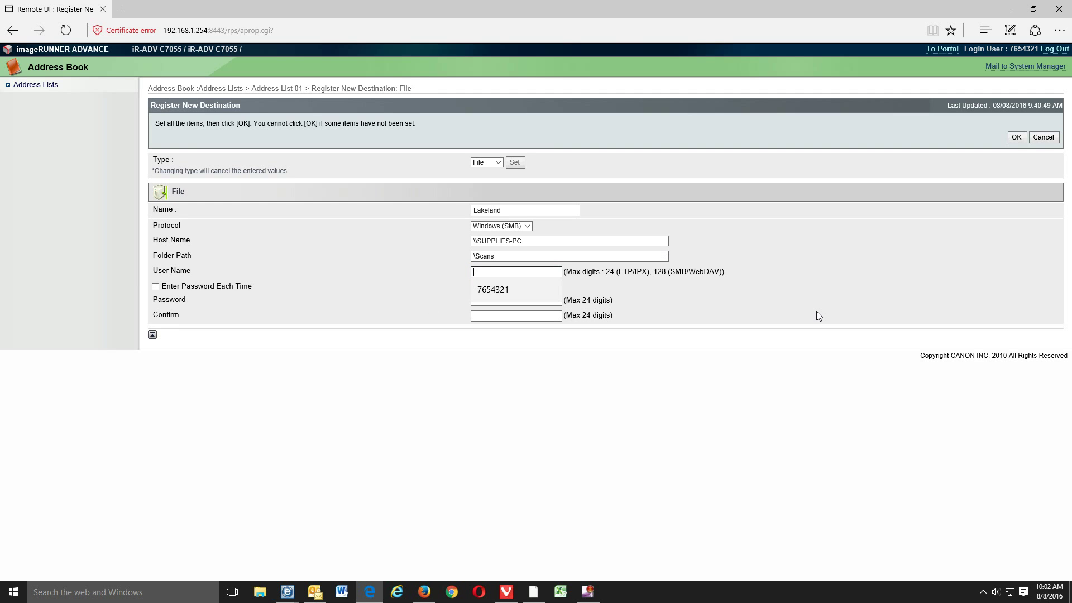
pyautogui.write('Lakla')
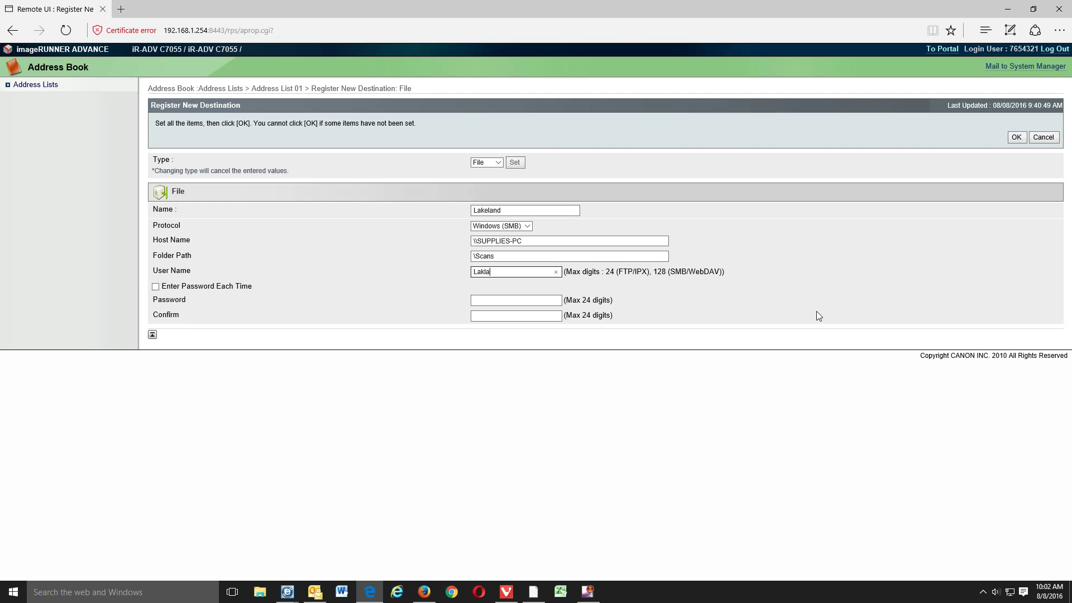
pyautogui.press('BackSpace')
pyautogui.press('BackSpace')
pyautogui.write('eland')
pyautogui.click(495, 302)
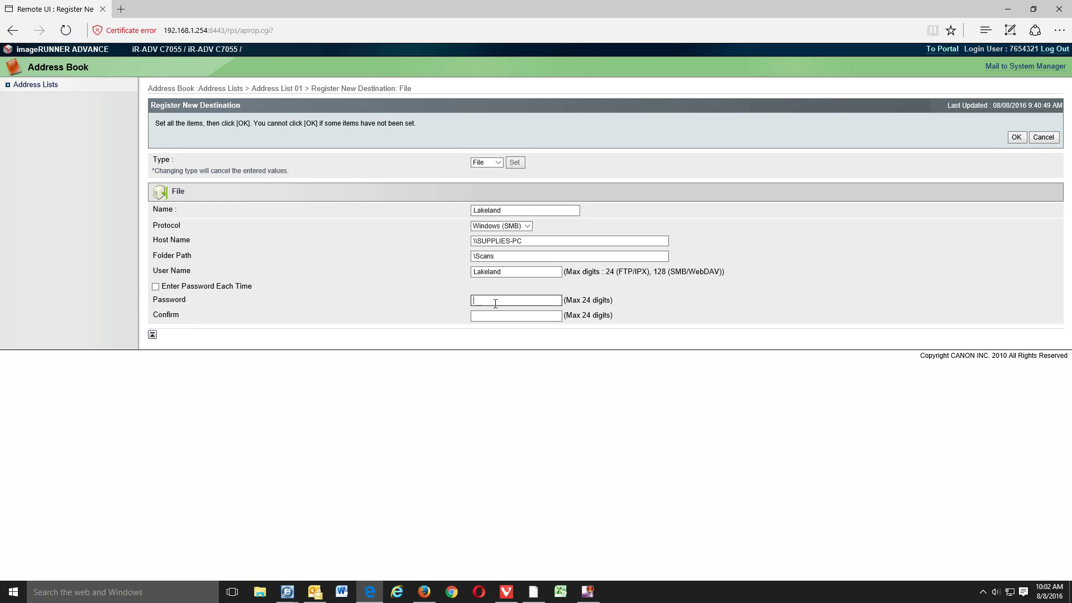
pyautogui.write('•••••••••')
pyautogui.press('Tab')
pyautogui.write('•••••••••')
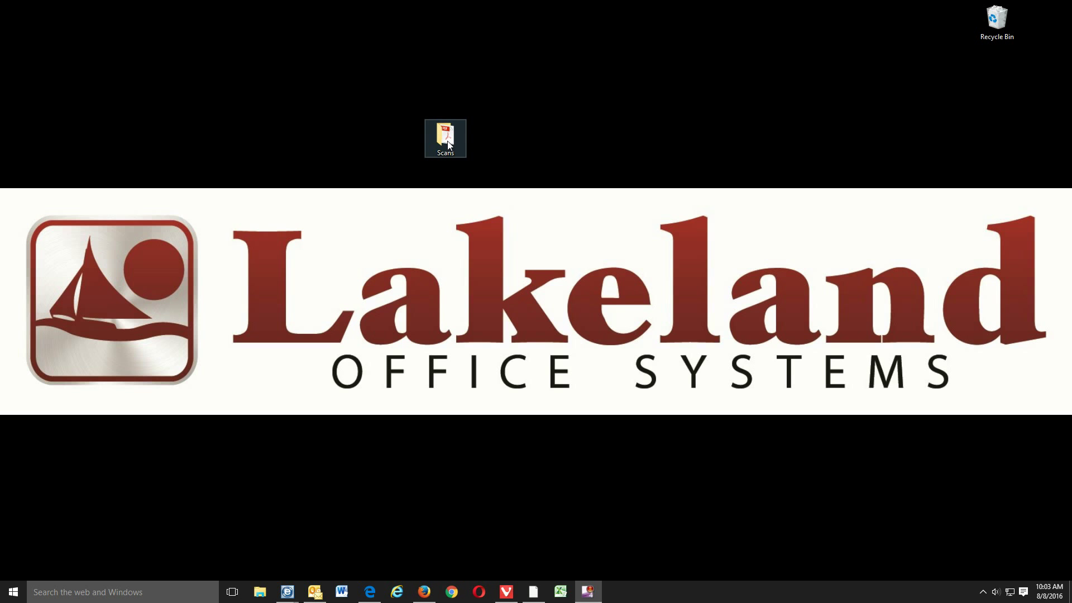
pyautogui.doubleClick(448, 144)
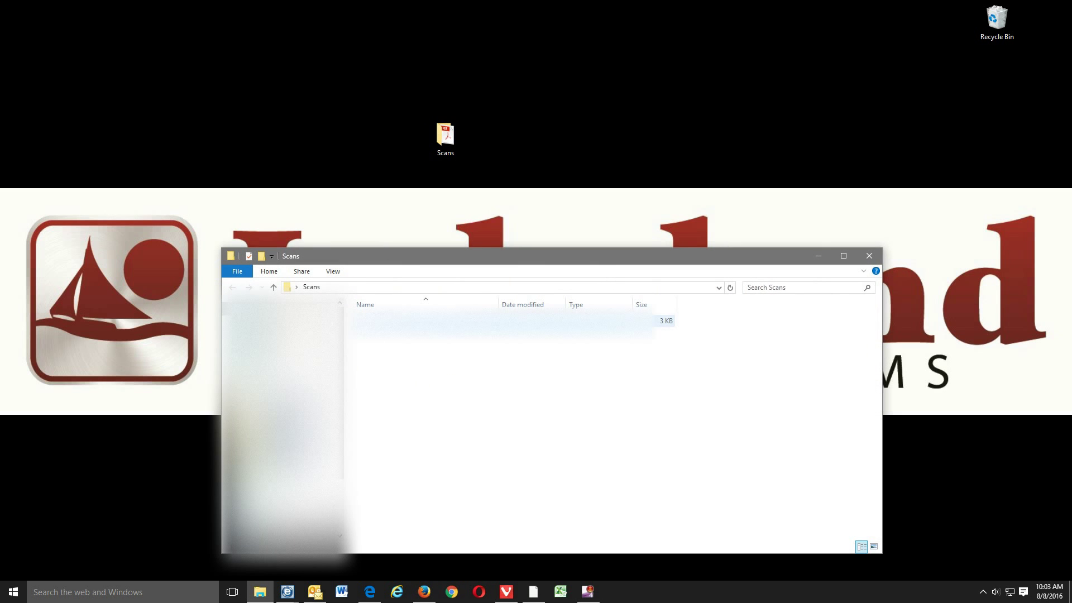
pyautogui.doubleClick(430, 324)
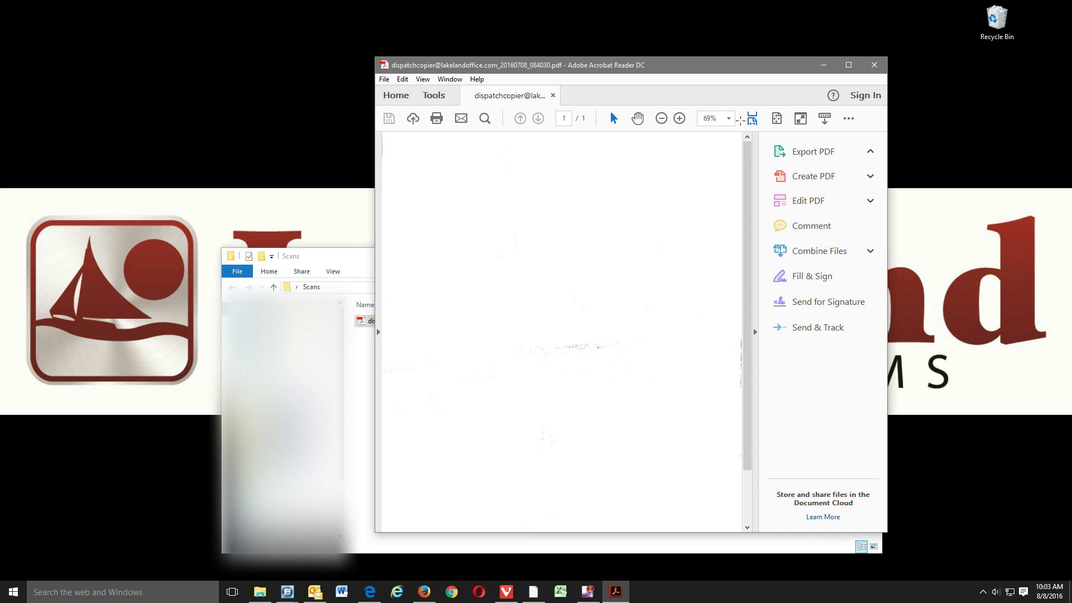
pyautogui.click(874, 64)
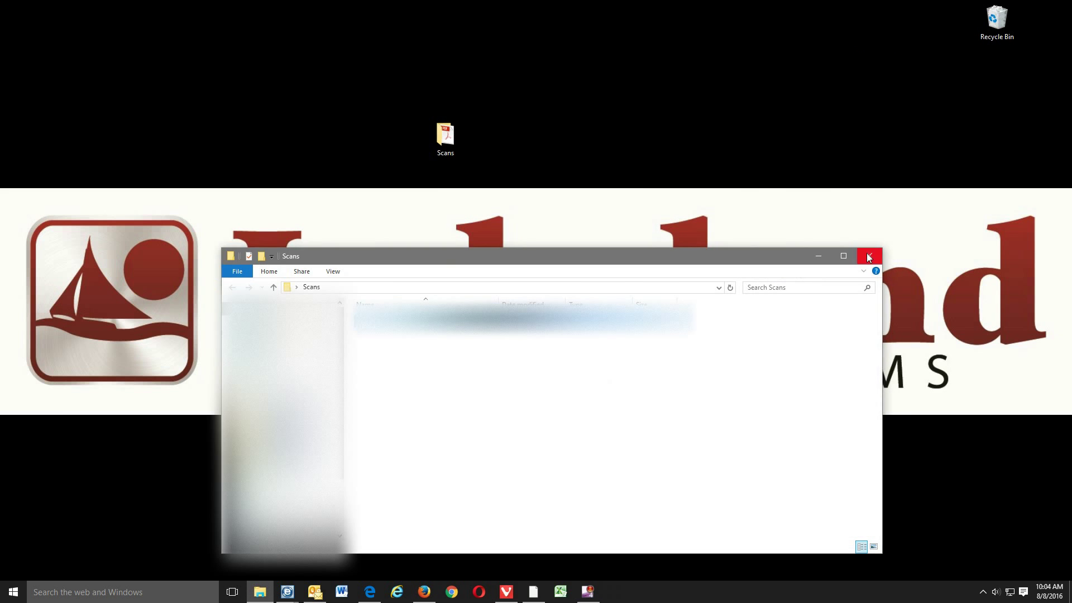
pyautogui.click(867, 255)
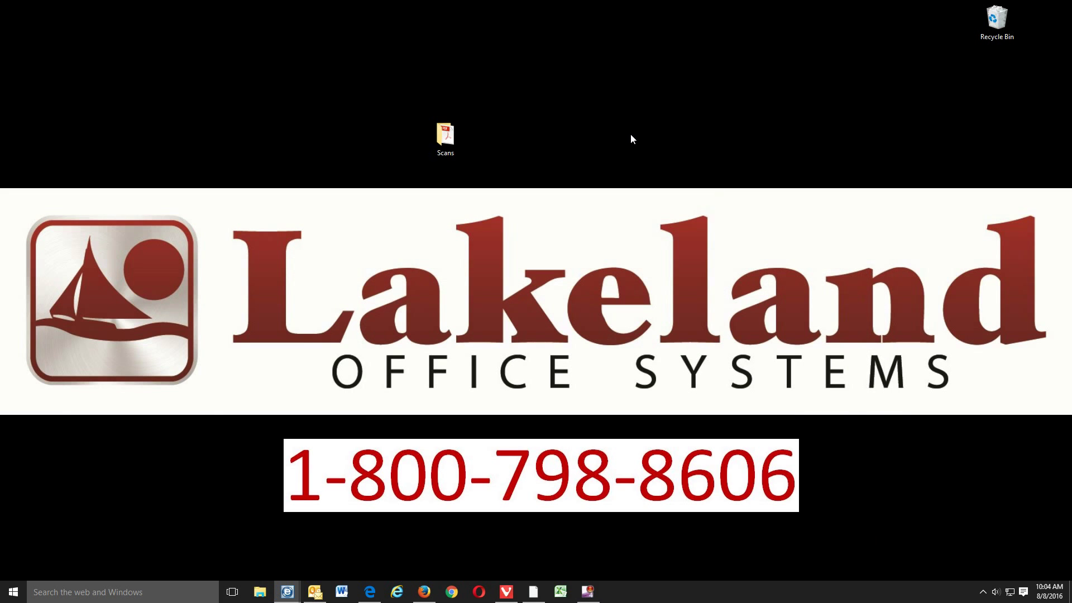